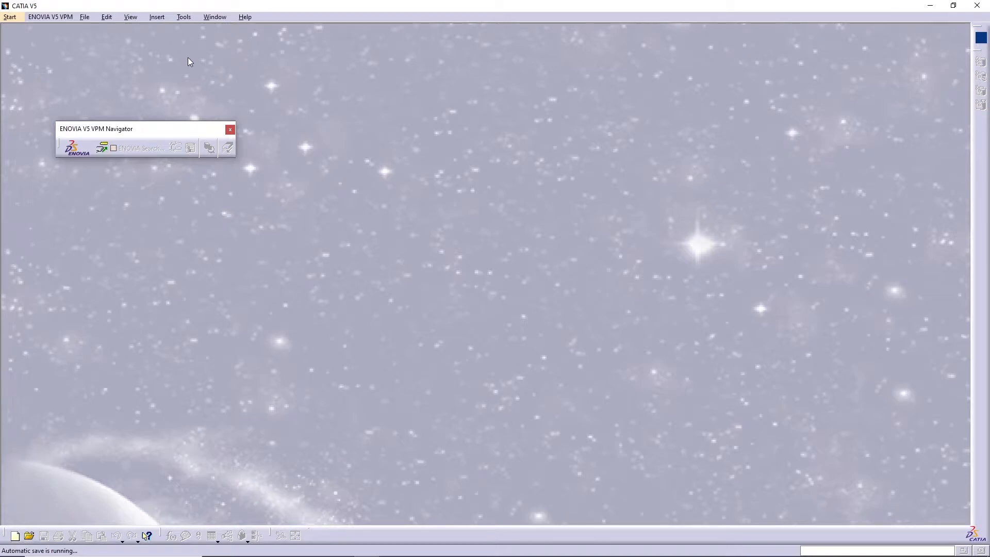
Step: Create a new Part Design part named Part1 with hybrid design enabled and start a sketch on the xy plane
{"action": "left_click", "coordinate": [11, 17]}
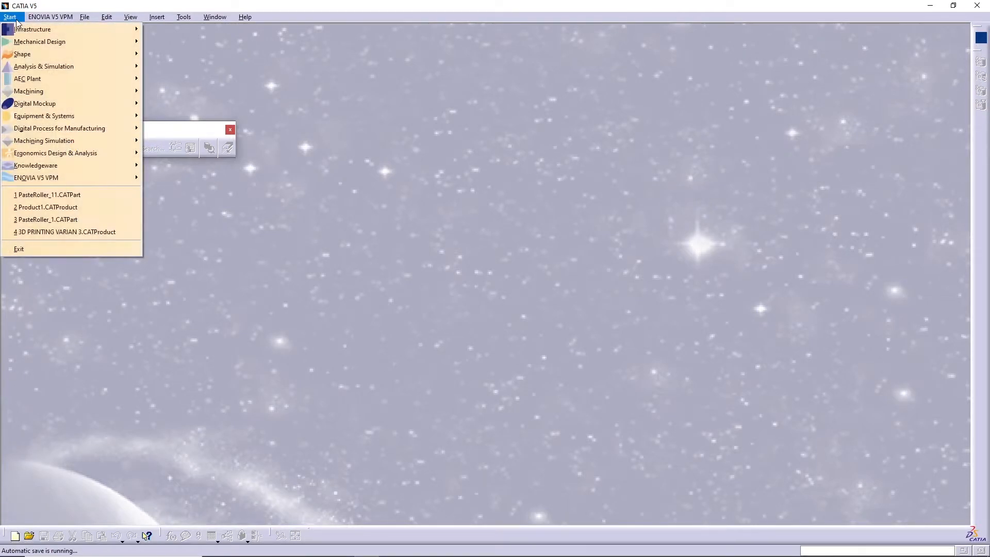
{"action": "mouse_move", "coordinate": [31, 47]}
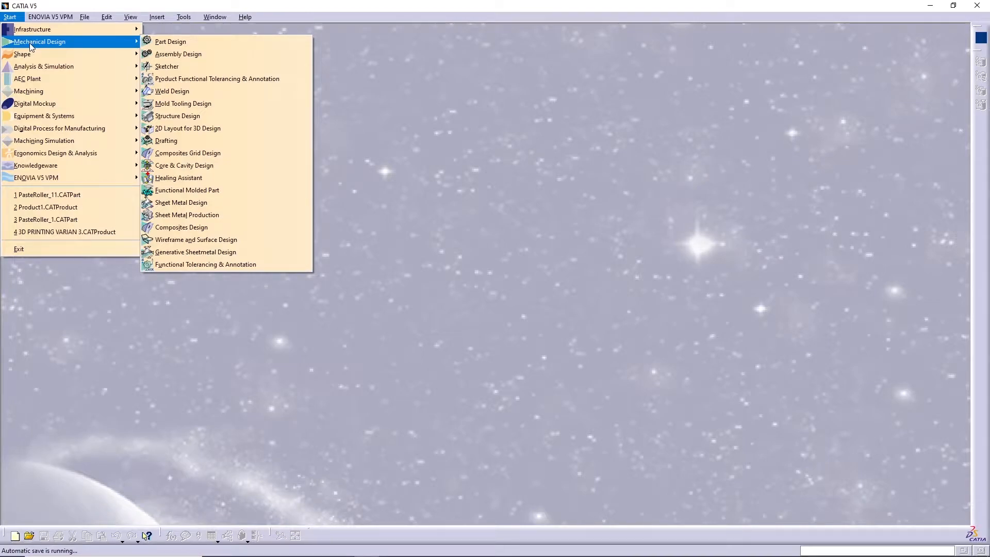
{"action": "left_click", "coordinate": [193, 41]}
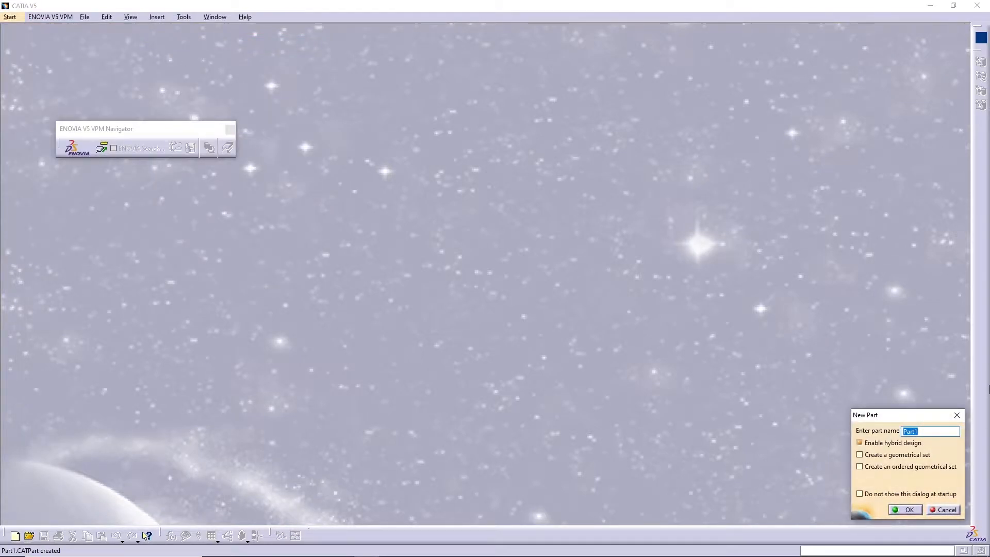
{"action": "left_click", "coordinate": [906, 509]}
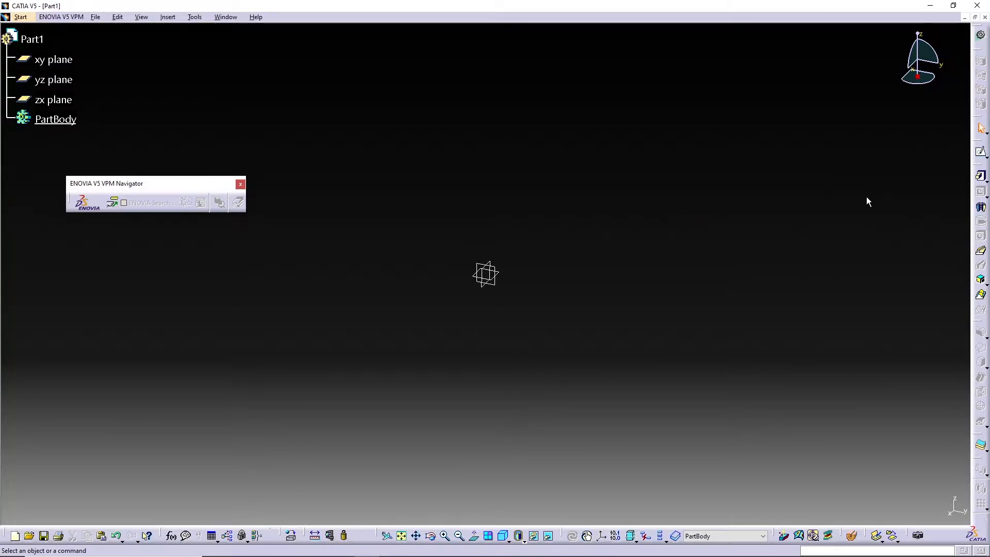
{"action": "left_click", "coordinate": [63, 61]}
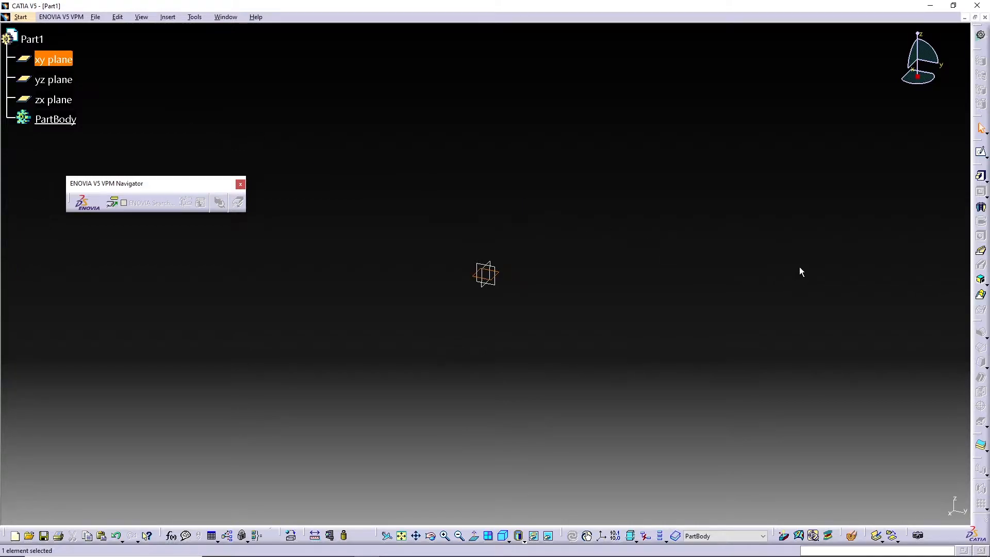
{"action": "left_click", "coordinate": [981, 154]}
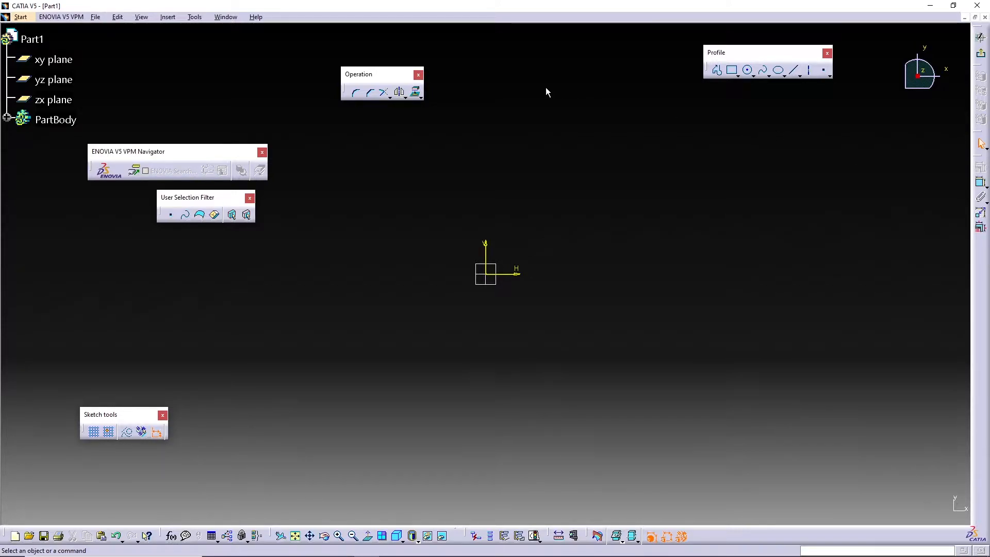
Step: Move the floating Operation toolbar closer to the Profile toolbar and check the list of available toolbars
{"action": "left_click_drag", "start_coordinate": [535, 102], "coordinate": [457, 61]}
{"action": "left_click_drag", "start_coordinate": [398, 49], "coordinate": [446, 55]}
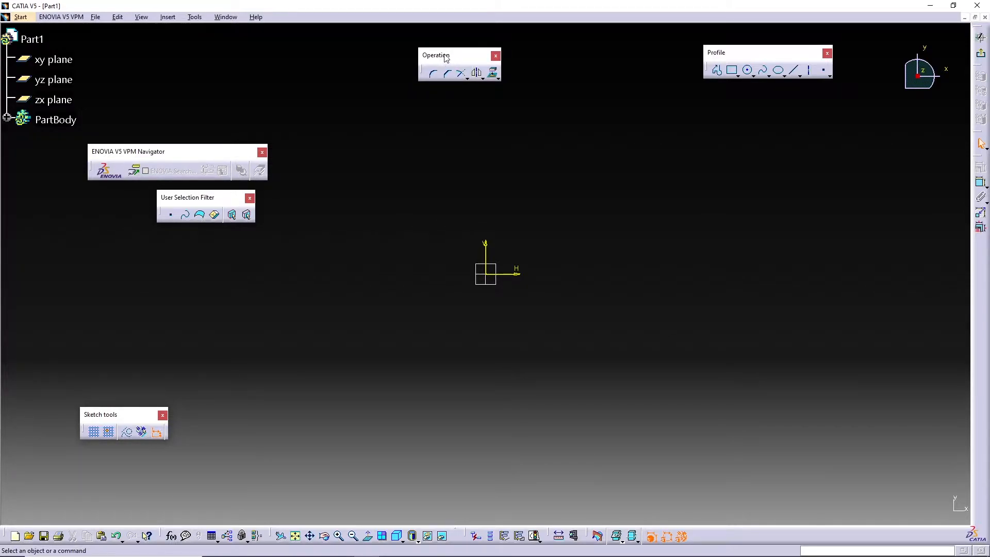
{"action": "right_click", "coordinate": [980, 258]}
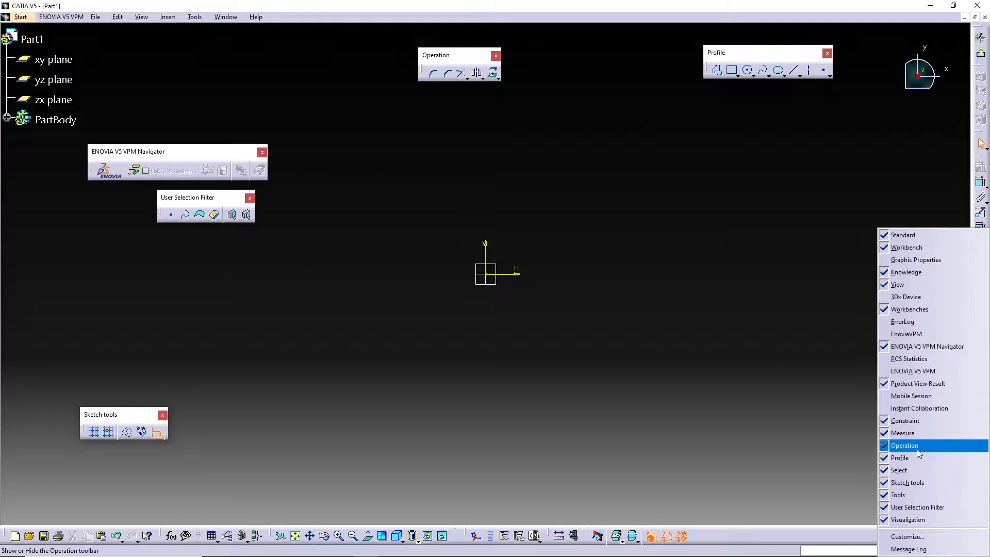
{"action": "left_click", "coordinate": [728, 349]}
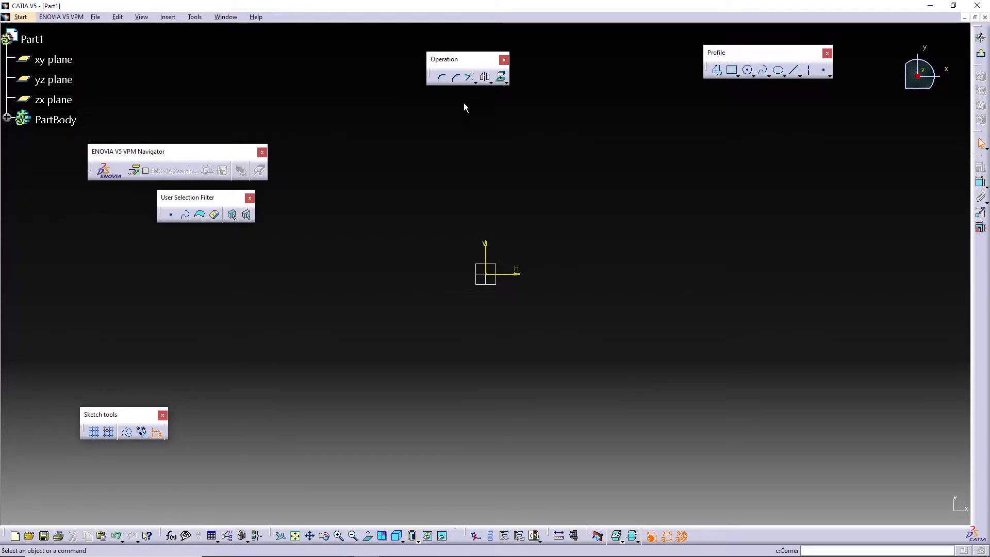
Step: Sketch a rectangle about 80 mm wide and 43 mm high on the positive H side of the origin
{"action": "left_click", "coordinate": [732, 70]}
{"action": "left_click", "coordinate": [587, 213]}
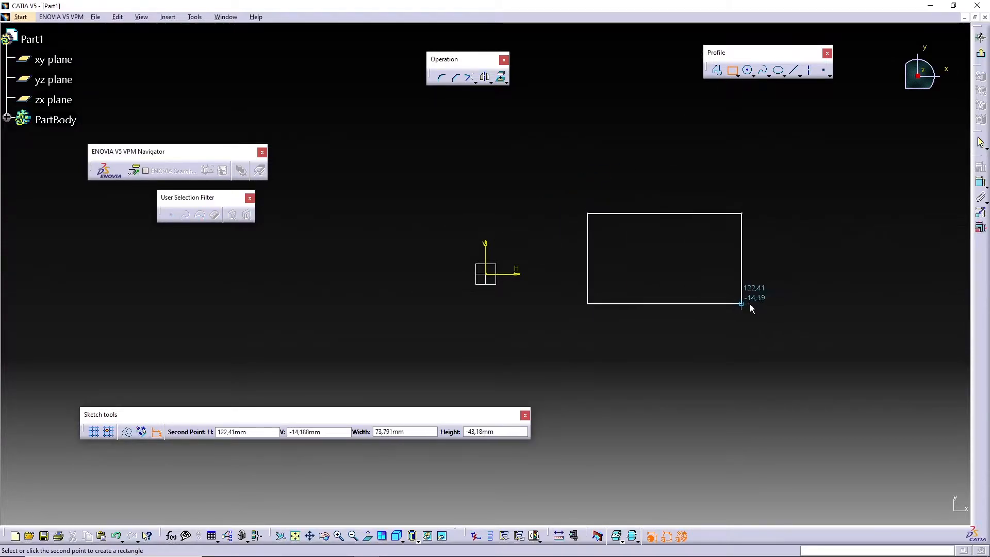
{"action": "left_click", "coordinate": [754, 305]}
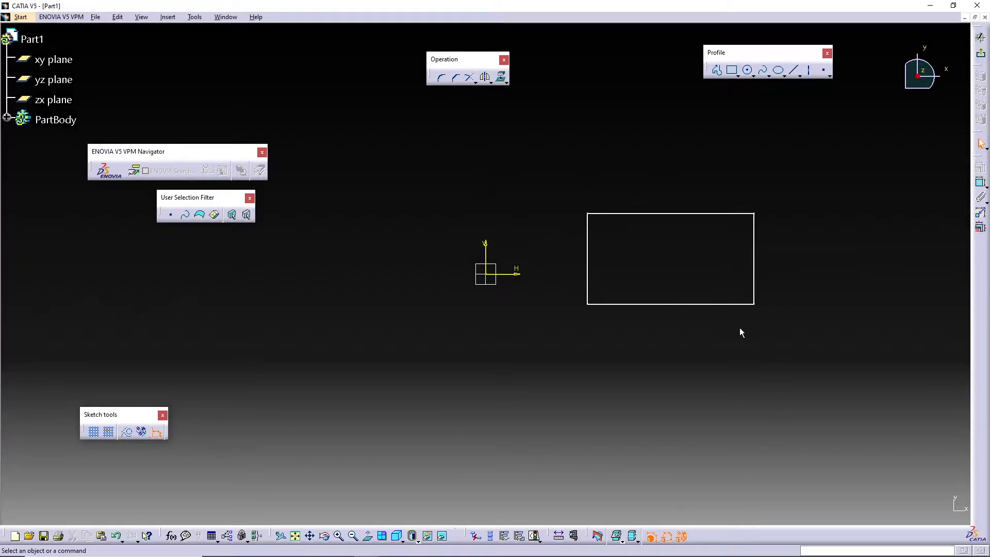
Step: Round the rectangle's upper-left corner with a Corner of about 19.1 mm radius
{"action": "left_click", "coordinate": [442, 78]}
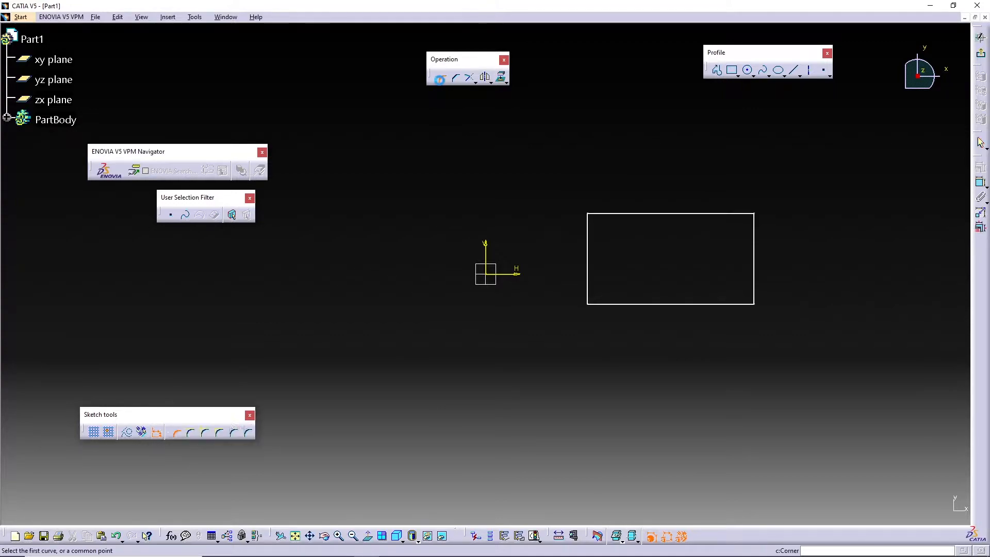
{"action": "left_click", "coordinate": [591, 233]}
{"action": "left_click", "coordinate": [616, 215]}
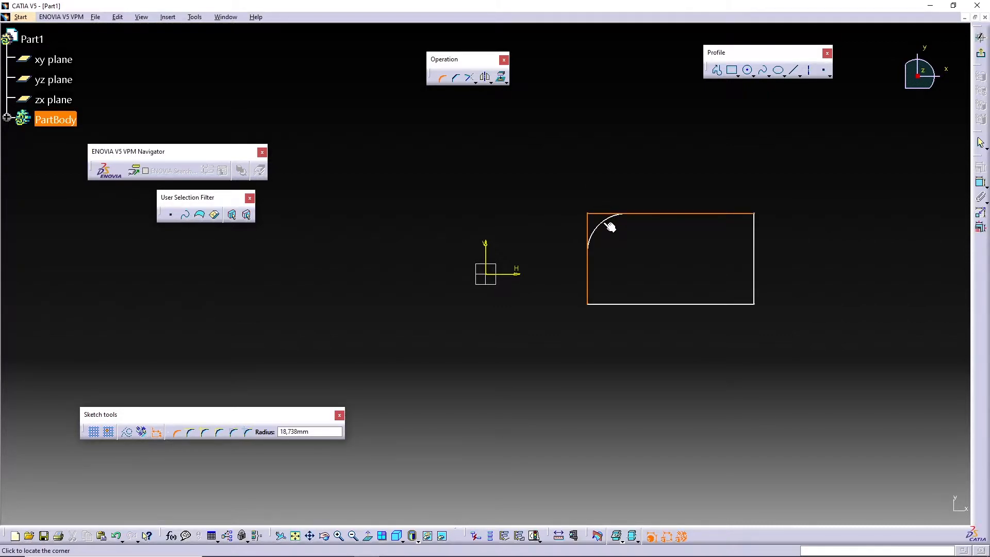
{"action": "left_click", "coordinate": [612, 223]}
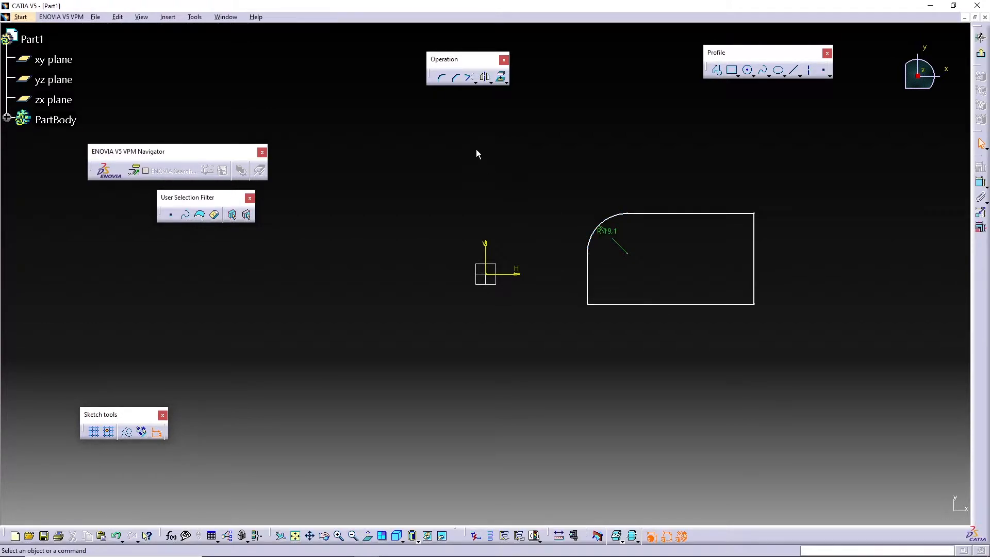
Step: Chamfer the rectangle's upper-right corner at 45 degrees with a length of about 19.9 mm
{"action": "left_click", "coordinate": [456, 79]}
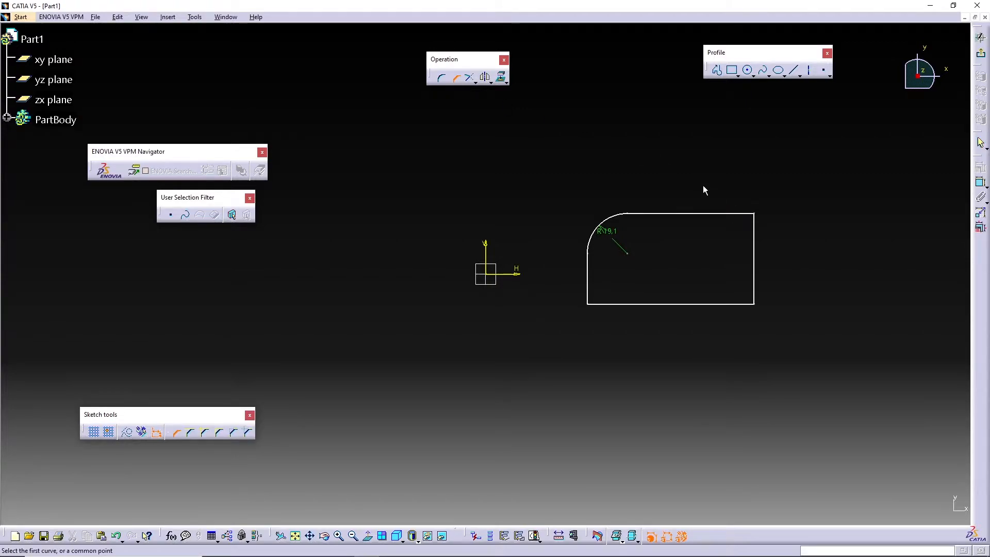
{"action": "left_click", "coordinate": [722, 213]}
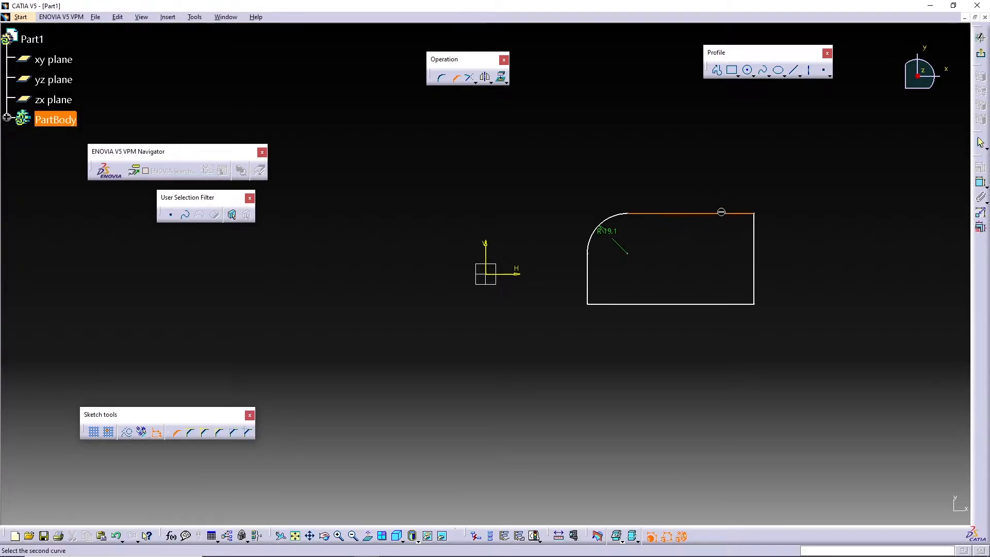
{"action": "left_click", "coordinate": [759, 238]}
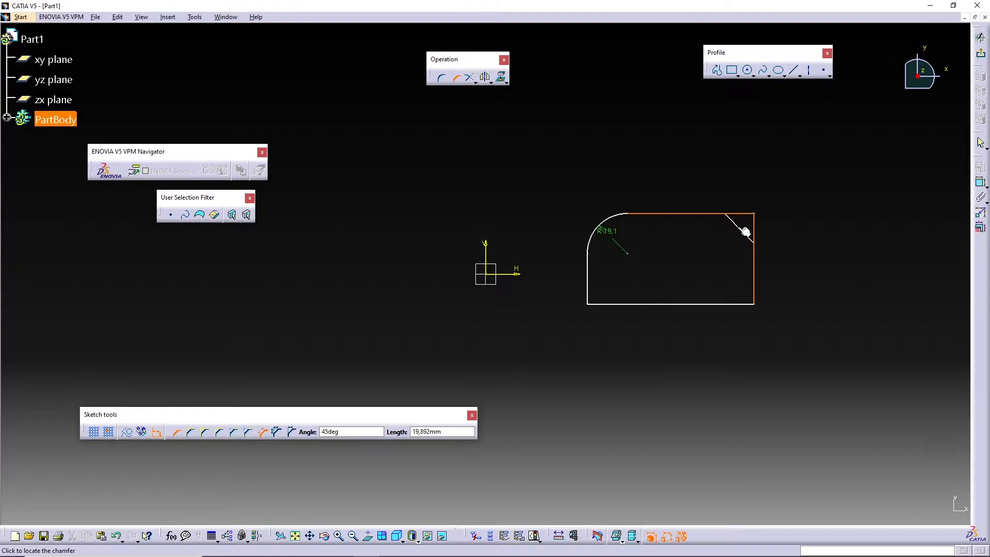
{"action": "left_click", "coordinate": [747, 228]}
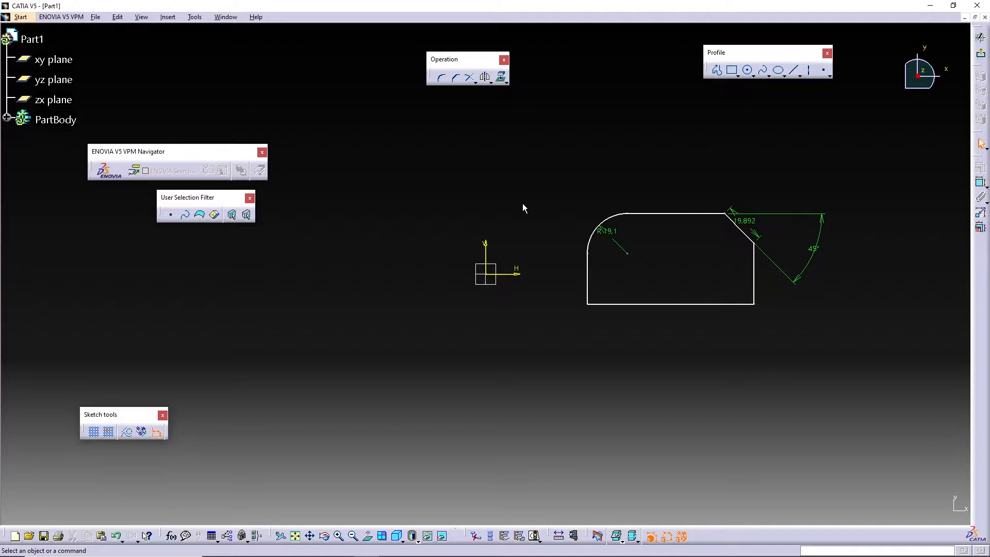
Step: Select the whole rounded and chamfered profile and move it up and farther right of the origin
{"action": "left_click_drag", "start_coordinate": [539, 147], "coordinate": [900, 385]}
{"action": "left_click_drag", "start_coordinate": [648, 222], "coordinate": [758, 137]}
{"action": "left_click", "coordinate": [597, 181]}
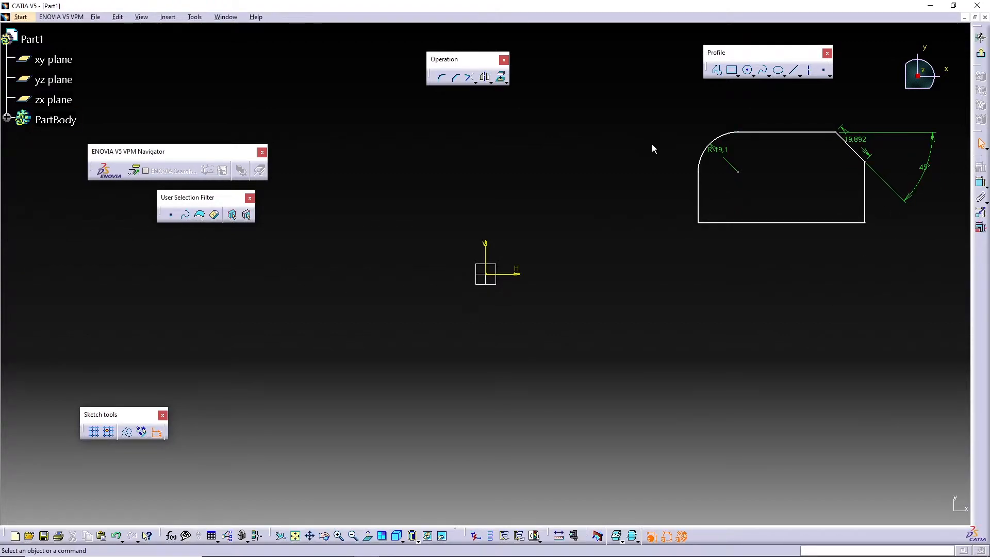
Step: Draw two lines from a shared point inside the profile, diverging downward across its bottom edge like an inverted V
{"action": "middle_click_drag", "start_coordinate": [676, 234], "coordinate": [598, 251]}
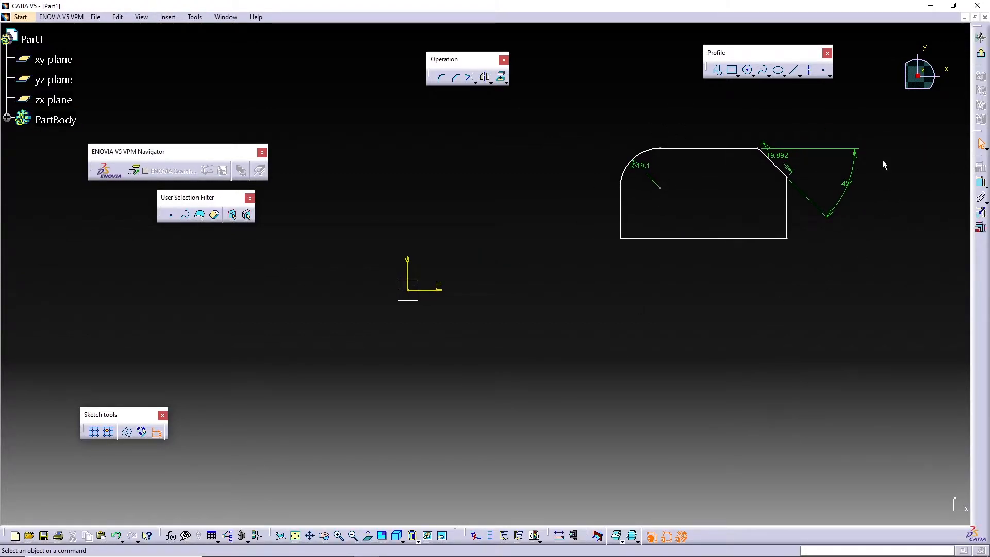
{"action": "left_click", "coordinate": [794, 69]}
{"action": "left_click", "coordinate": [711, 202]}
{"action": "left_click", "coordinate": [678, 311]}
{"action": "left_click", "coordinate": [794, 69]}
{"action": "left_click", "coordinate": [711, 201]}
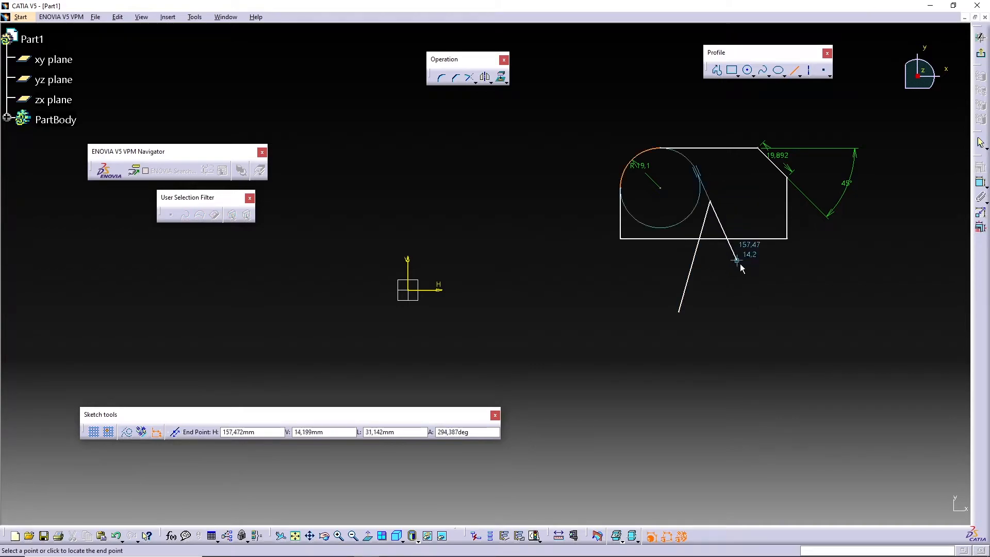
{"action": "left_click", "coordinate": [746, 271]}
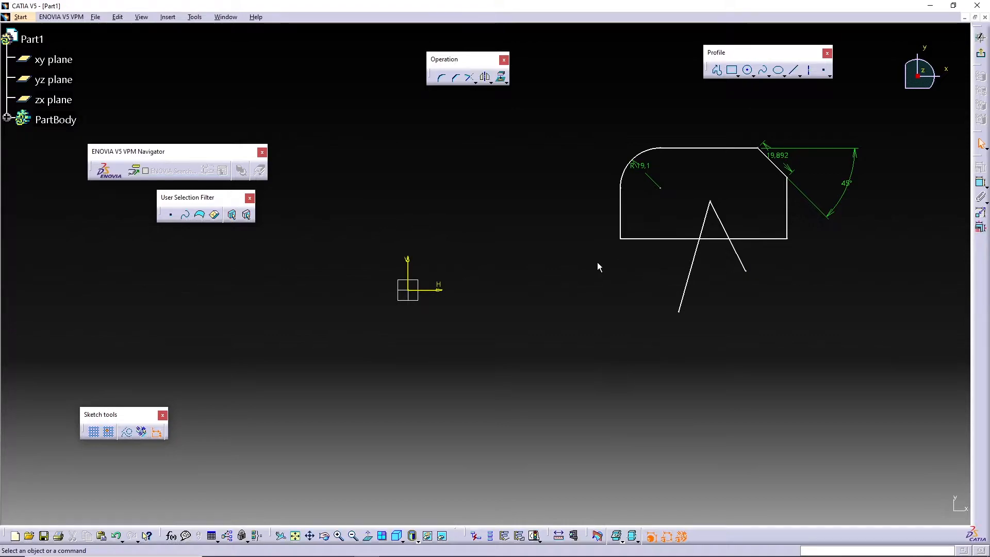
Step: Quick Trim the portions of both slanted lines that extend below the profile's bottom edge
{"action": "left_click", "coordinate": [474, 83]}
{"action": "left_click", "coordinate": [475, 82]}
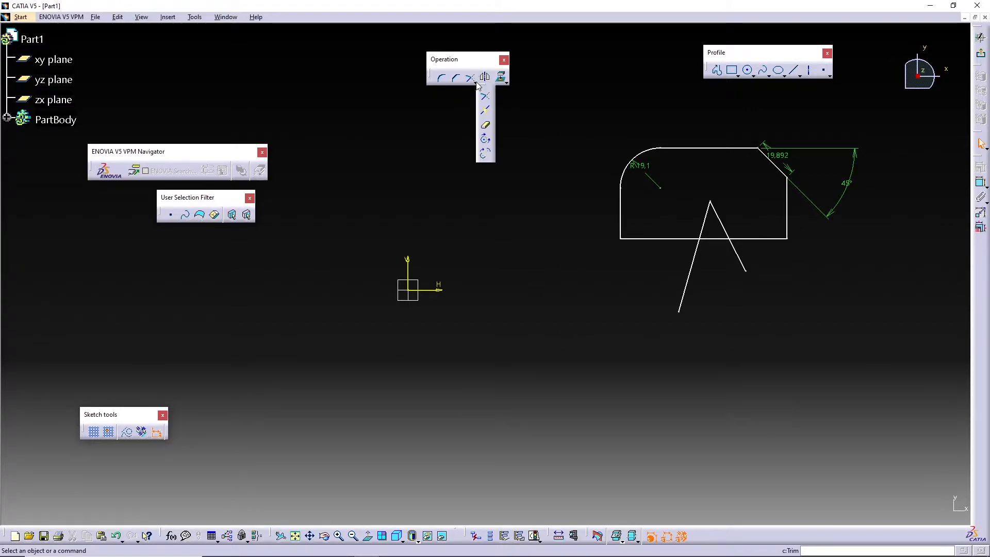
{"action": "left_click", "coordinate": [487, 127]}
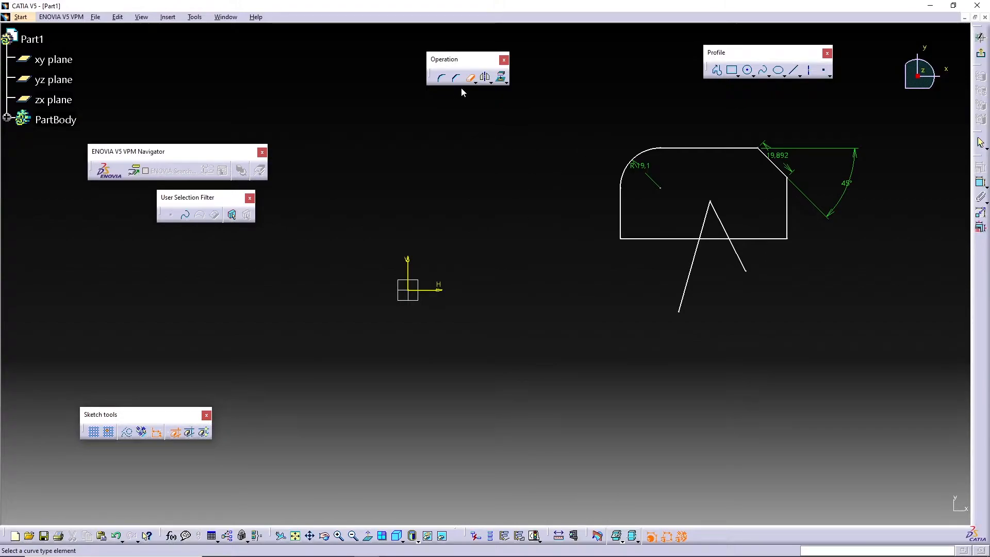
{"action": "left_click", "coordinate": [698, 265]}
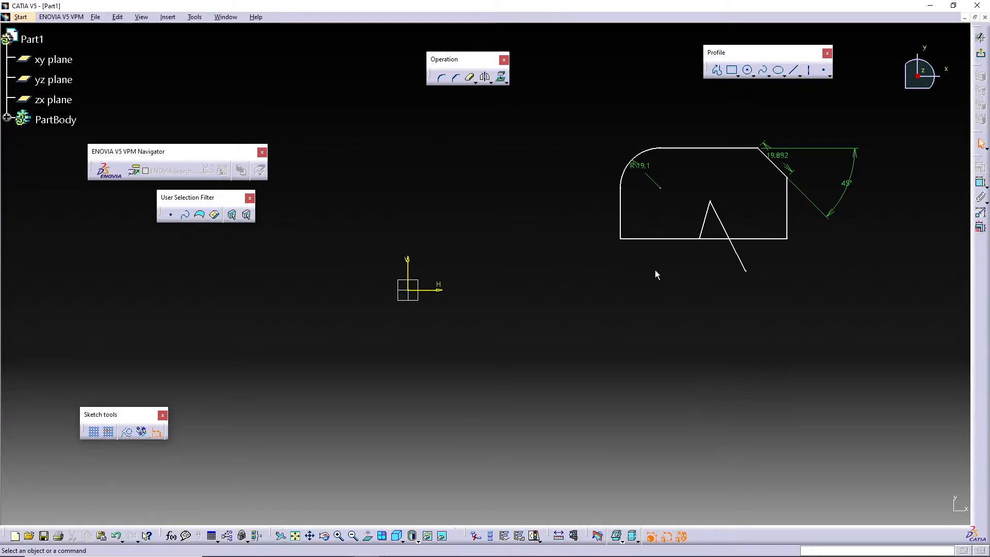
{"action": "left_click", "coordinate": [464, 85]}
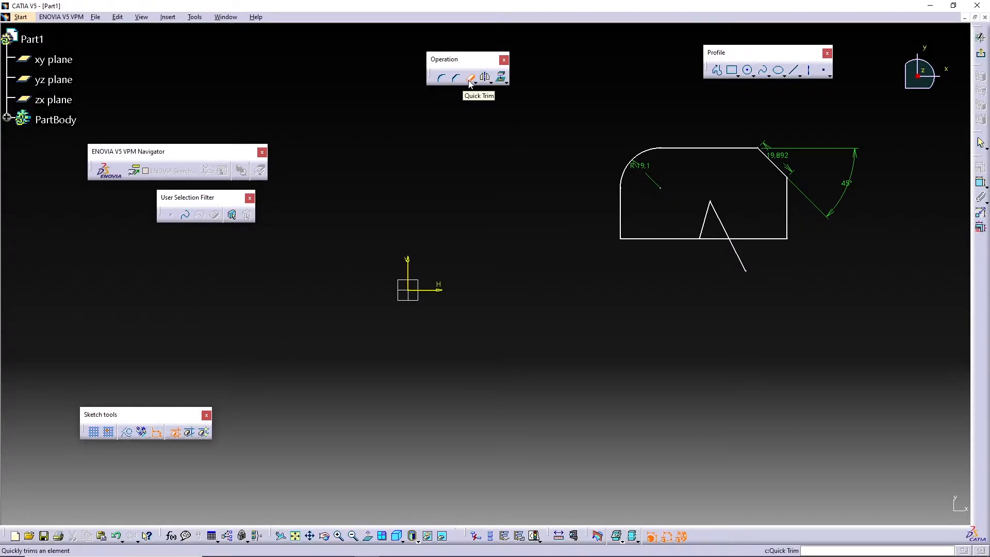
{"action": "left_click", "coordinate": [741, 258]}
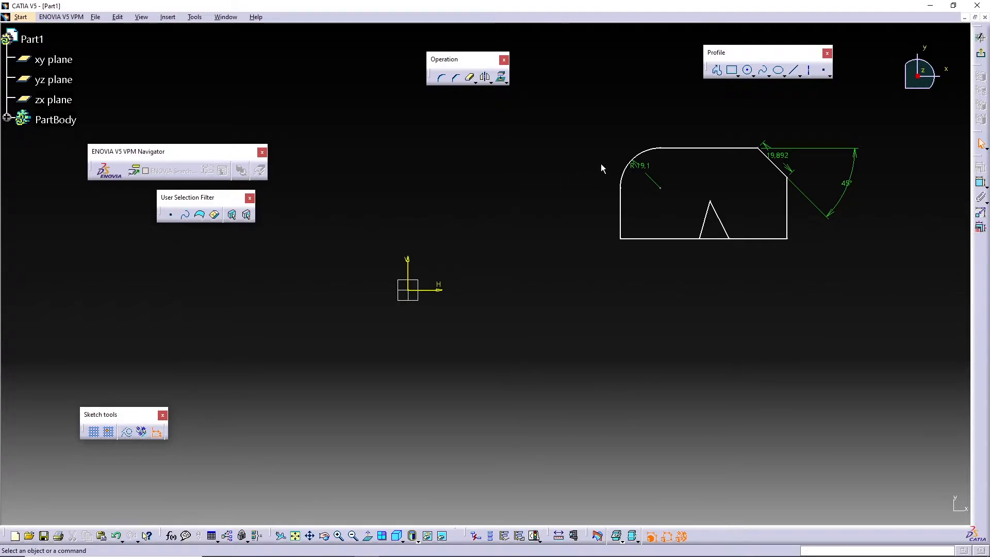
Step: Select all the sketch geometry with its constraints and delete it
{"action": "key", "text": "ctrl+a"}
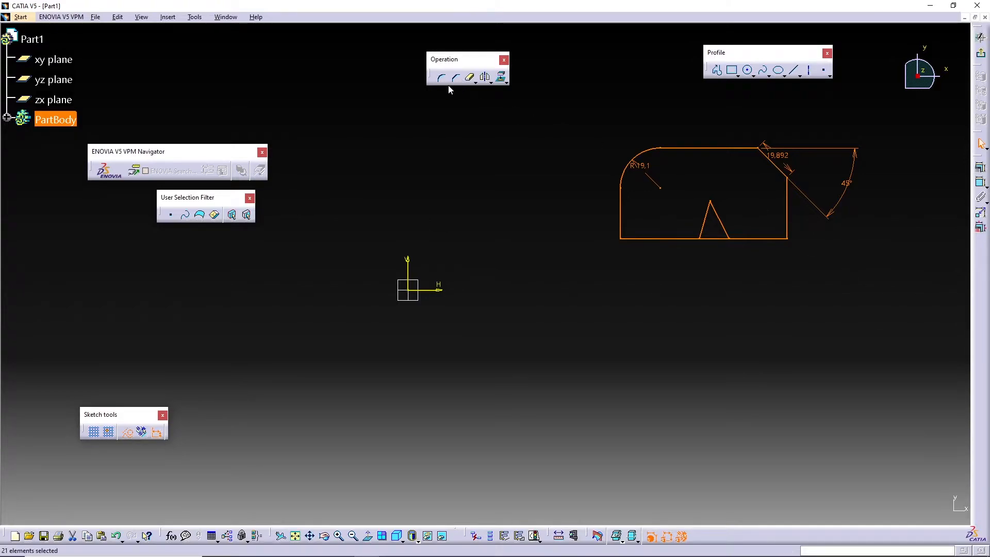
{"action": "left_click", "coordinate": [566, 163]}
{"action": "mouse_move", "coordinate": [574, 109]}
{"action": "left_mouse_down"}
{"action": "mouse_move", "coordinate": [800, 261]}
{"action": "mouse_move", "coordinate": [906, 309]}
{"action": "left_mouse_up"}
{"action": "key", "text": "Delete"}
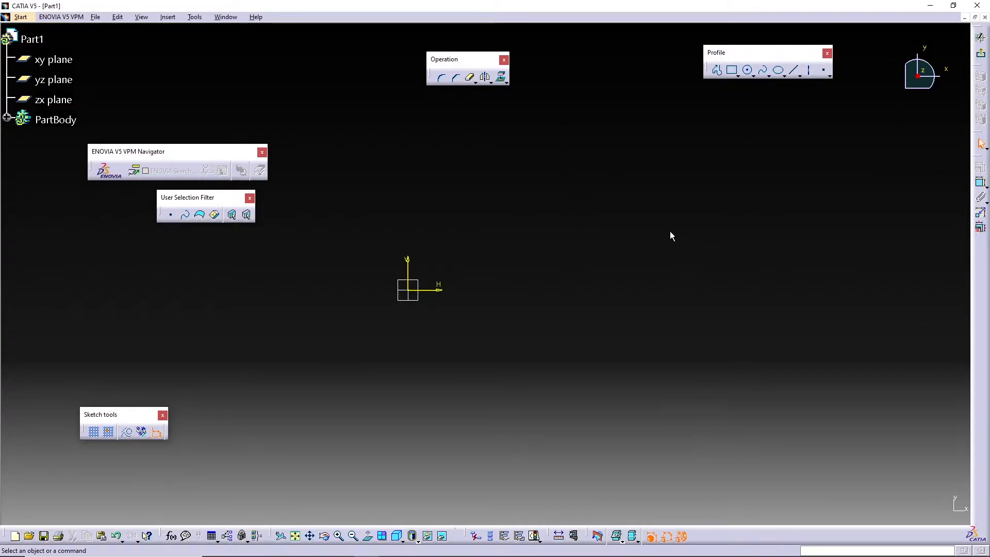
Step: Sketch a rectangle about 77 mm wide and 50 mm high with its upper-left corner at the sketch origin
{"action": "mouse_move", "coordinate": [583, 215]}
{"action": "middle_mouse_down"}
{"action": "mouse_move", "coordinate": [625, 215]}
{"action": "mouse_move", "coordinate": [666, 195]}
{"action": "middle_mouse_up"}
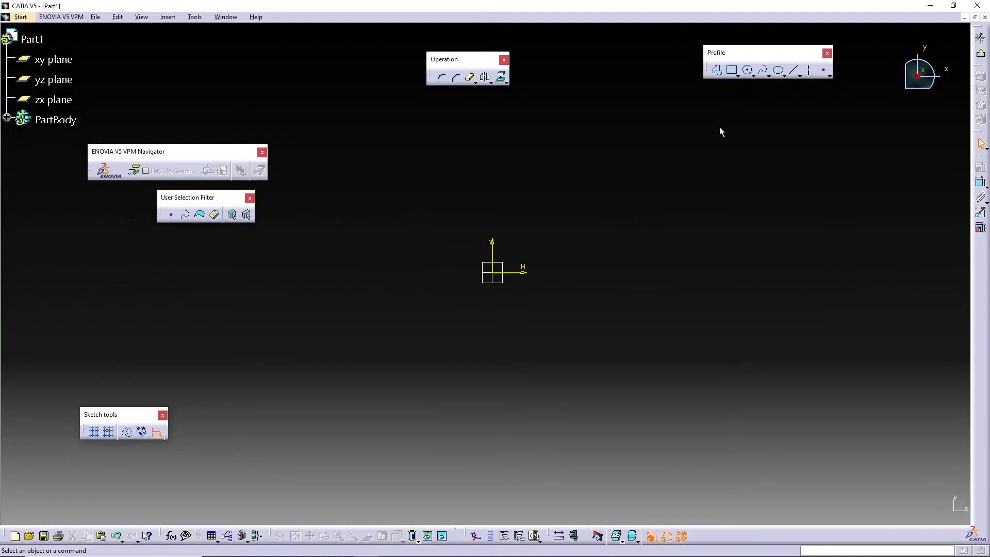
{"action": "left_click", "coordinate": [732, 70]}
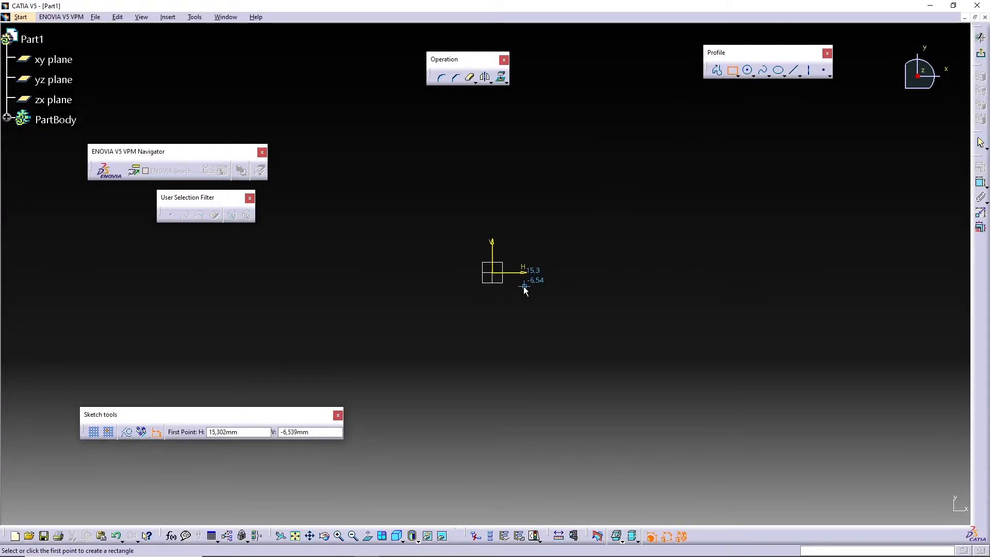
{"action": "left_click", "coordinate": [494, 275]}
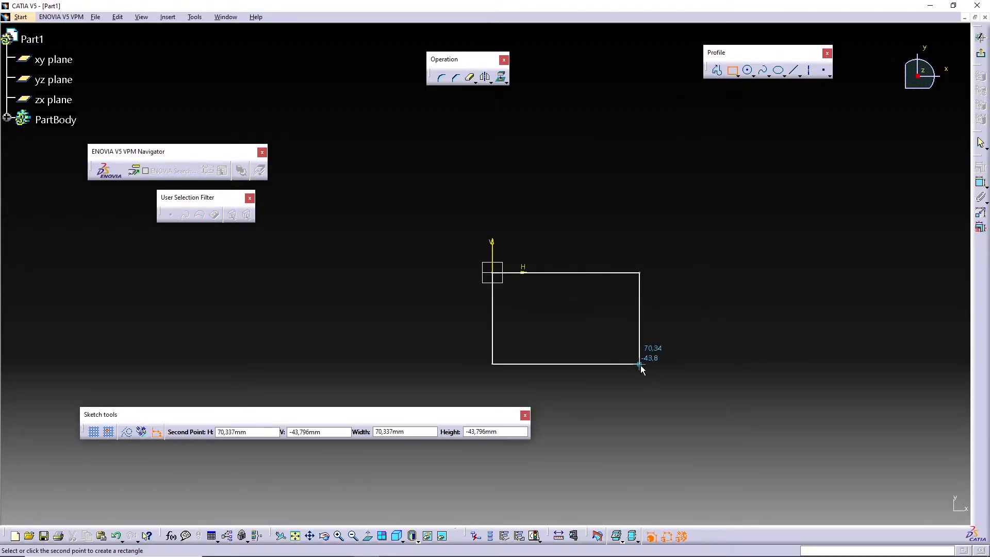
{"action": "left_click", "coordinate": [653, 378]}
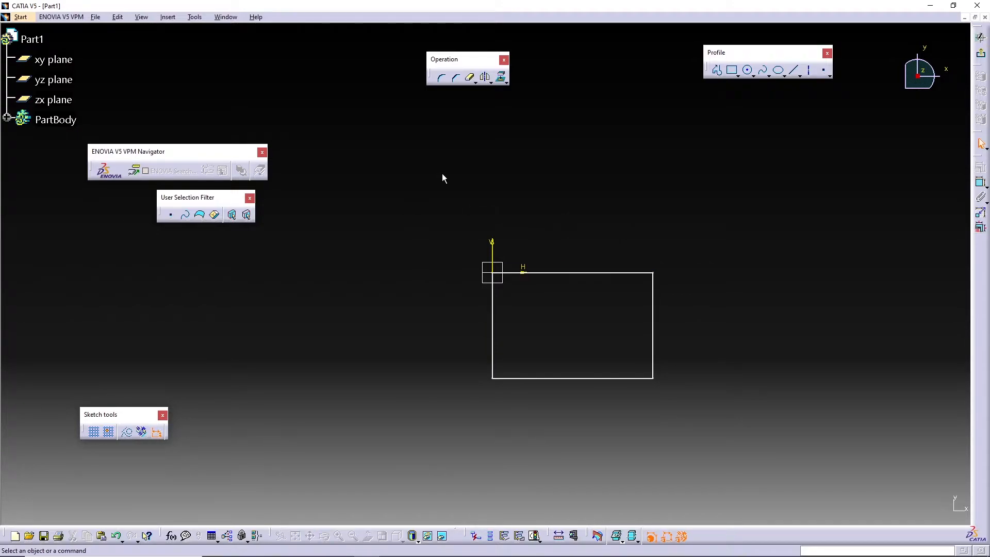
Step: Dimension the length of the rectangle's top edge, placing the dimension above it
{"action": "left_click", "coordinate": [981, 184]}
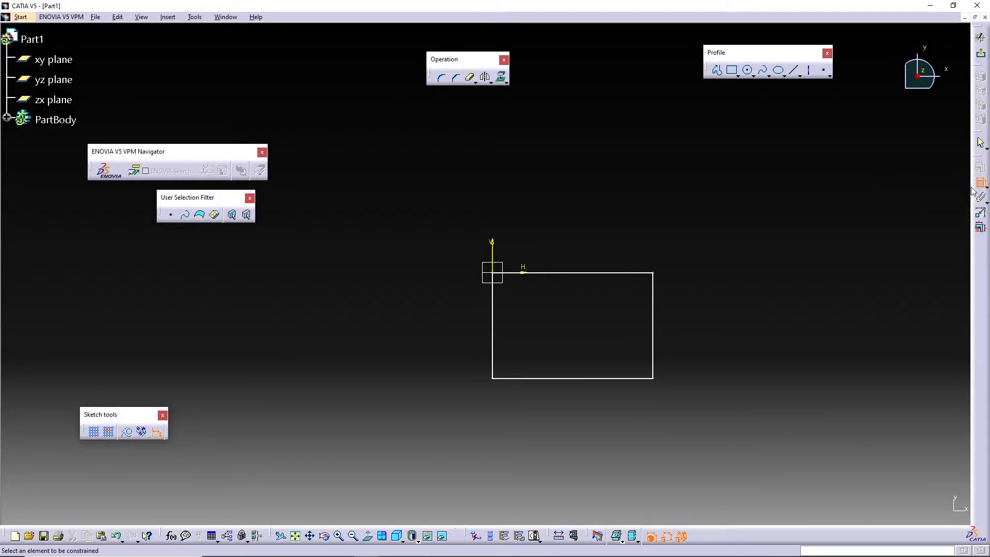
{"action": "left_click", "coordinate": [585, 275]}
{"action": "left_click", "coordinate": [575, 219]}
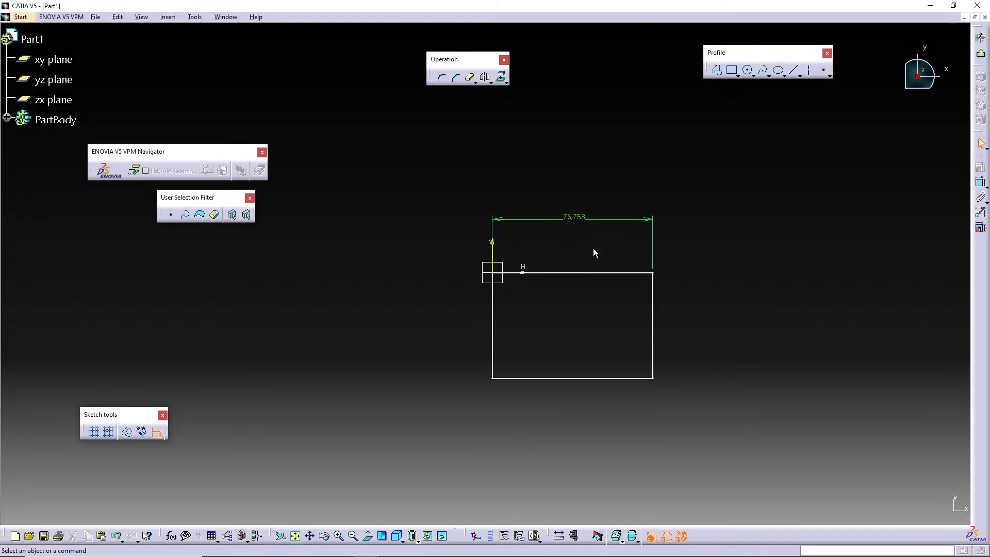
Step: Set the length dimension of the rectangle's top edge to 30 mm
{"action": "double_click", "coordinate": [583, 222]}
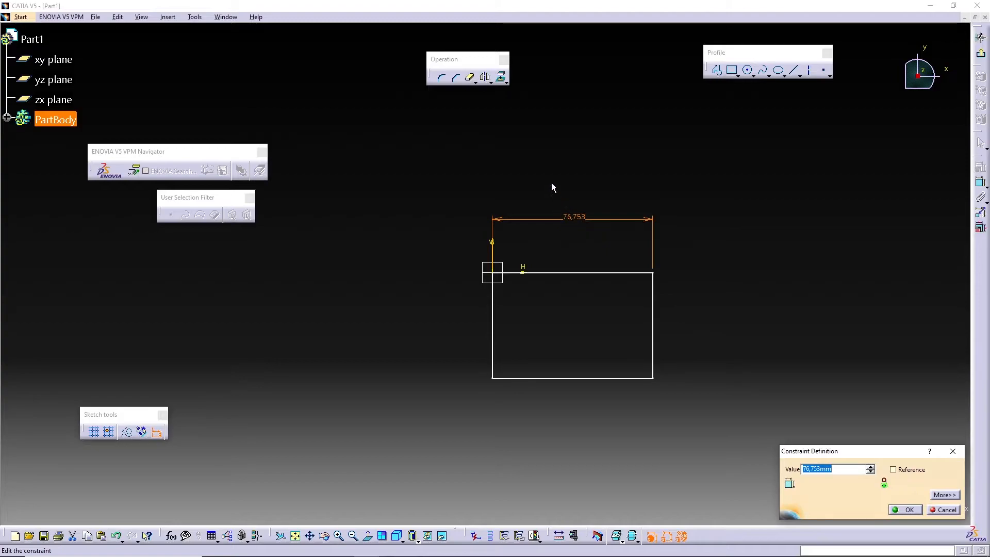
{"action": "type", "text": "30"}
{"action": "key", "text": "Return"}
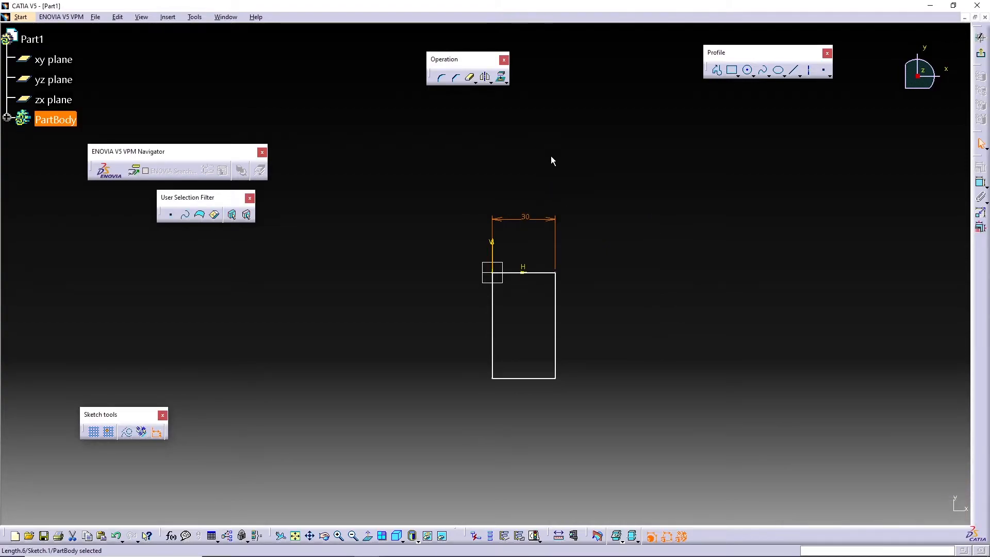
{"action": "left_click", "coordinate": [588, 316]}
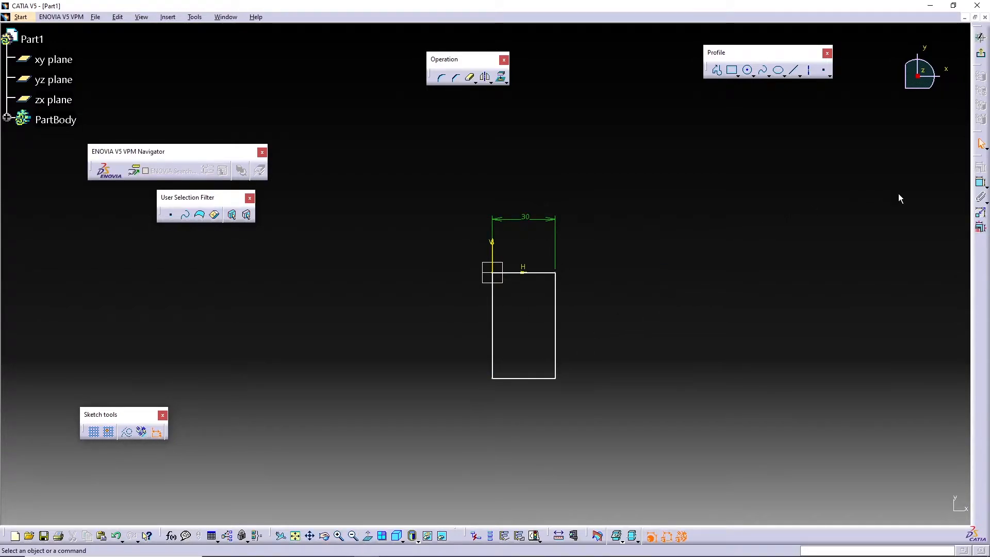
Step: Dimension the rectangle's left edge, placing the dimension outside the profile, and set its length to 30 mm
{"action": "left_click", "coordinate": [498, 314]}
{"action": "left_click", "coordinate": [443, 311]}
{"action": "double_click", "coordinate": [445, 311]}
{"action": "type", "text": "30"}
{"action": "key", "text": "Return"}
Step: Pull the rectangle's right edge out of square and try to apply a Horizontal constraint to the top edge
{"action": "left_click_drag", "start_coordinate": [555, 294], "coordinate": [567, 313]}
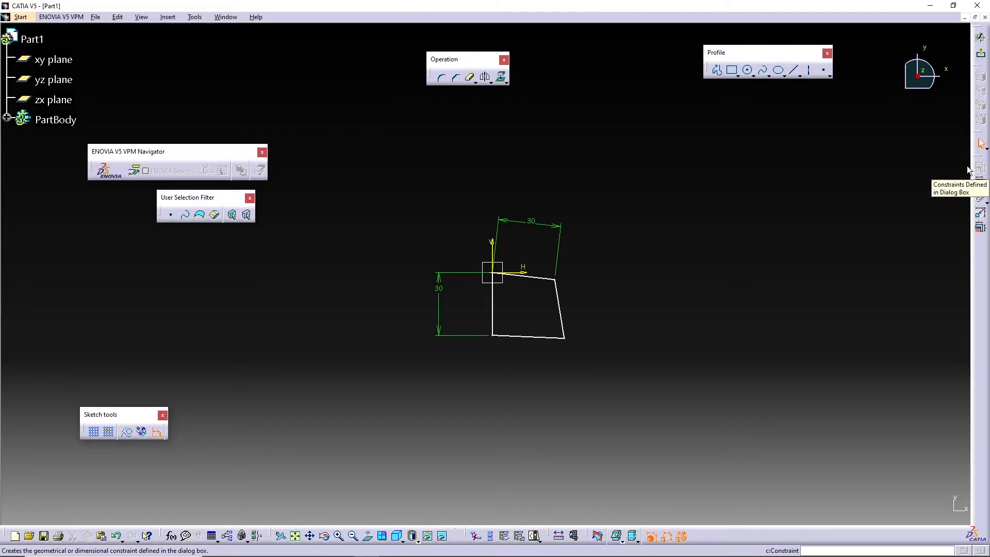
{"action": "left_click", "coordinate": [548, 281]}
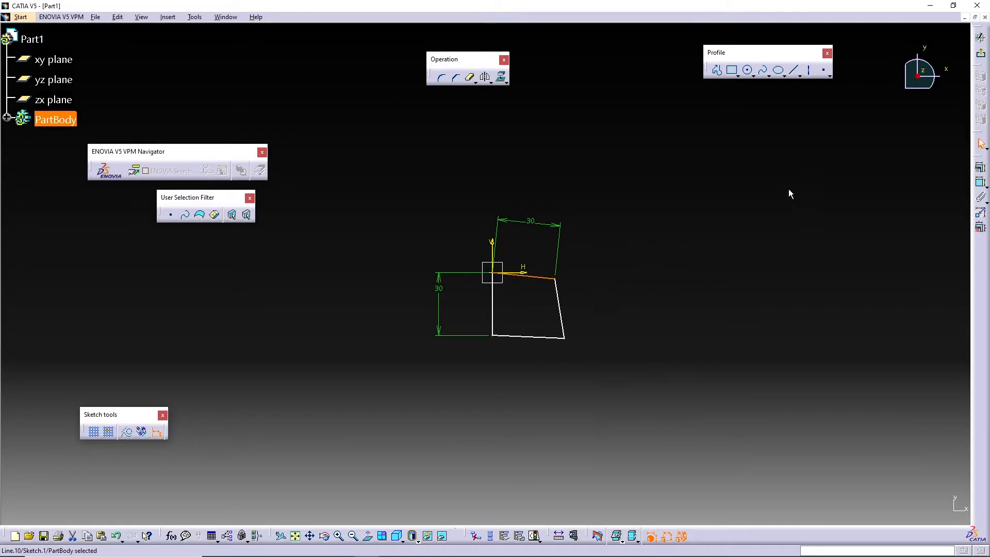
{"action": "left_click", "coordinate": [982, 170]}
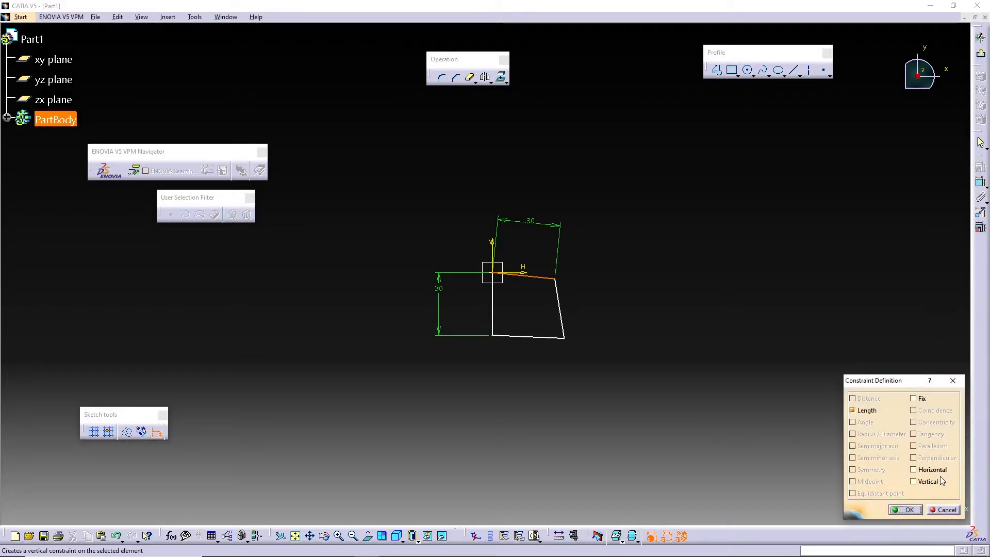
{"action": "left_click", "coordinate": [936, 469]}
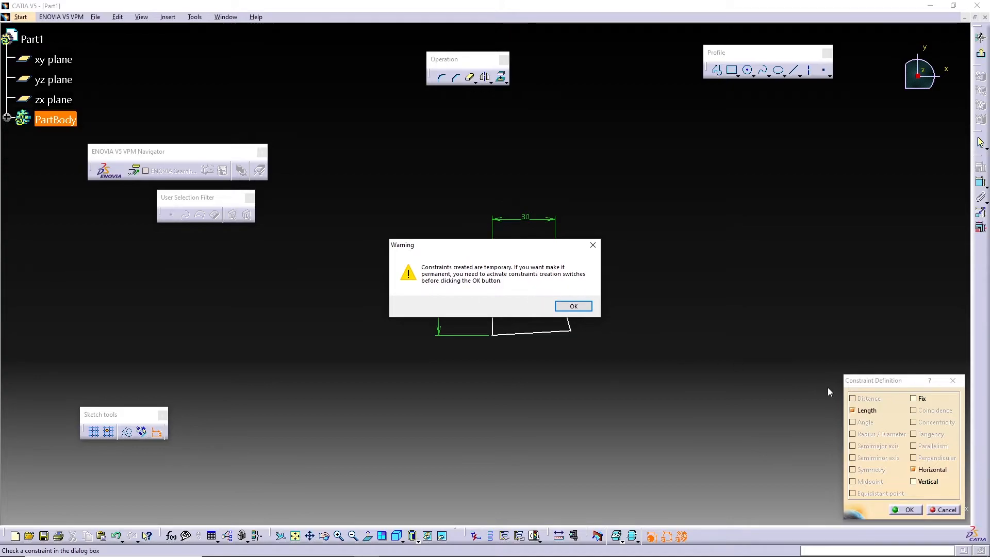
{"action": "left_click", "coordinate": [572, 306]}
Step: Pull the top and bottom edges of the profile to test whether they can still move
{"action": "mouse_move", "coordinate": [535, 273]}
{"action": "left_mouse_down"}
{"action": "mouse_move", "coordinate": [546, 287]}
{"action": "mouse_move", "coordinate": [544, 263]}
{"action": "mouse_move", "coordinate": [556, 270]}
{"action": "left_mouse_up"}
{"action": "left_click", "coordinate": [588, 281]}
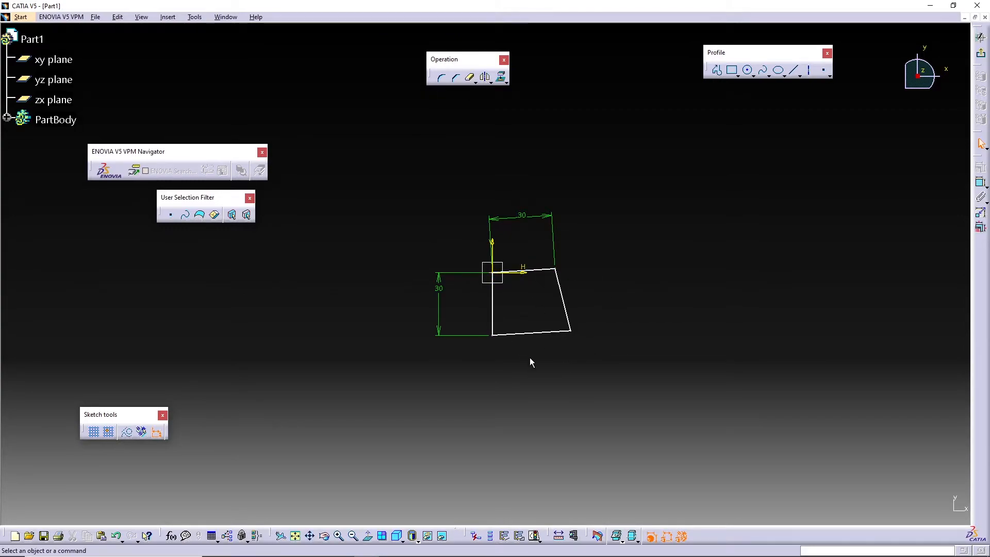
{"action": "mouse_move", "coordinate": [539, 335]}
{"action": "left_mouse_down"}
{"action": "mouse_move", "coordinate": [568, 301]}
{"action": "mouse_move", "coordinate": [555, 311]}
{"action": "mouse_move", "coordinate": [541, 288]}
{"action": "mouse_move", "coordinate": [554, 263]}
{"action": "mouse_move", "coordinate": [529, 283]}
{"action": "mouse_move", "coordinate": [530, 273]}
{"action": "left_mouse_up"}
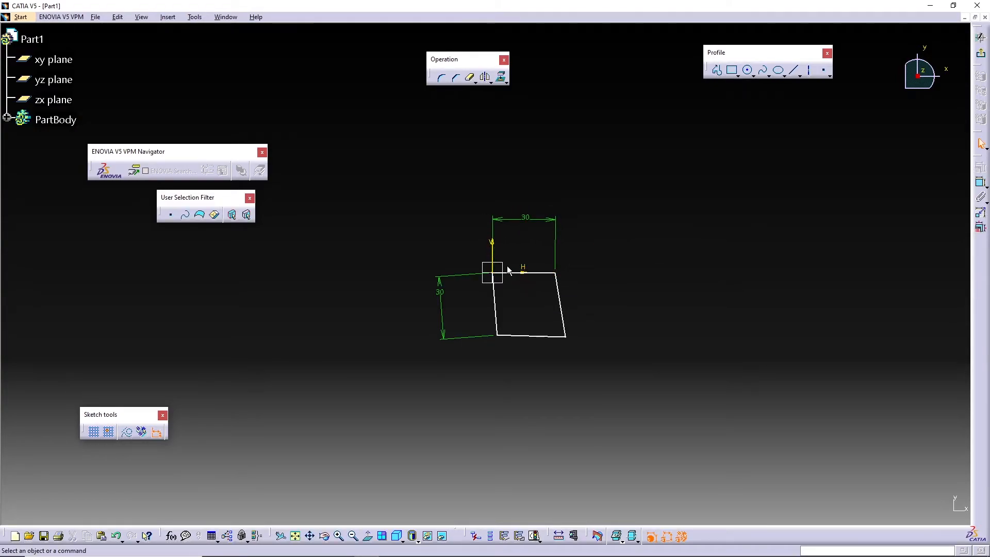
Step: Enable the creation of geometrical constraints in the Sketcher options under Mechanical Design
{"action": "left_click", "coordinate": [194, 17]}
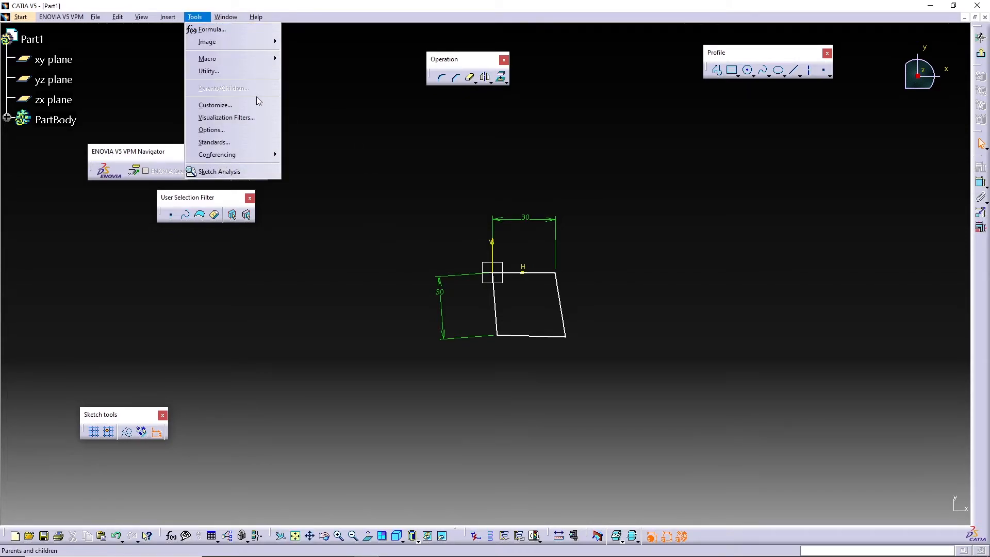
{"action": "left_click", "coordinate": [251, 133]}
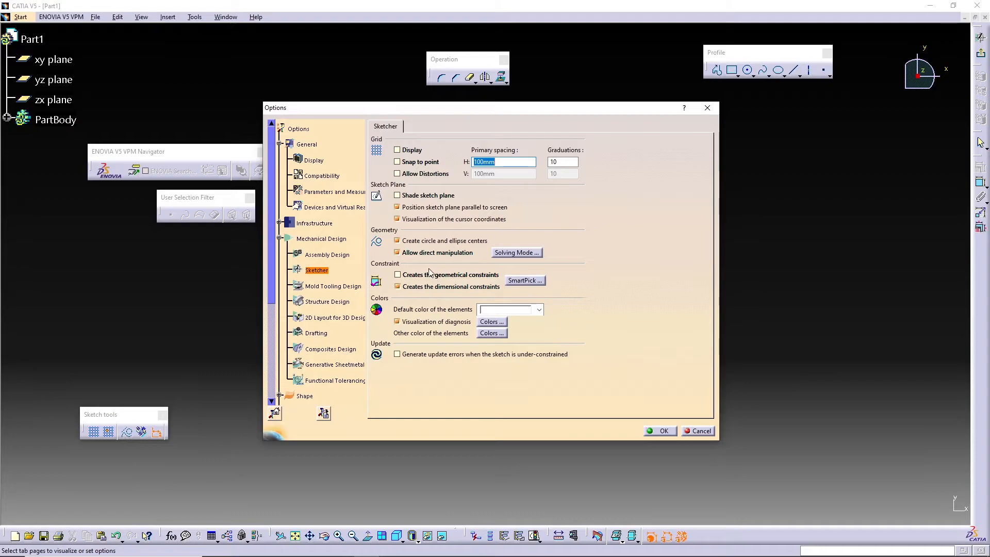
{"action": "left_click", "coordinate": [397, 276]}
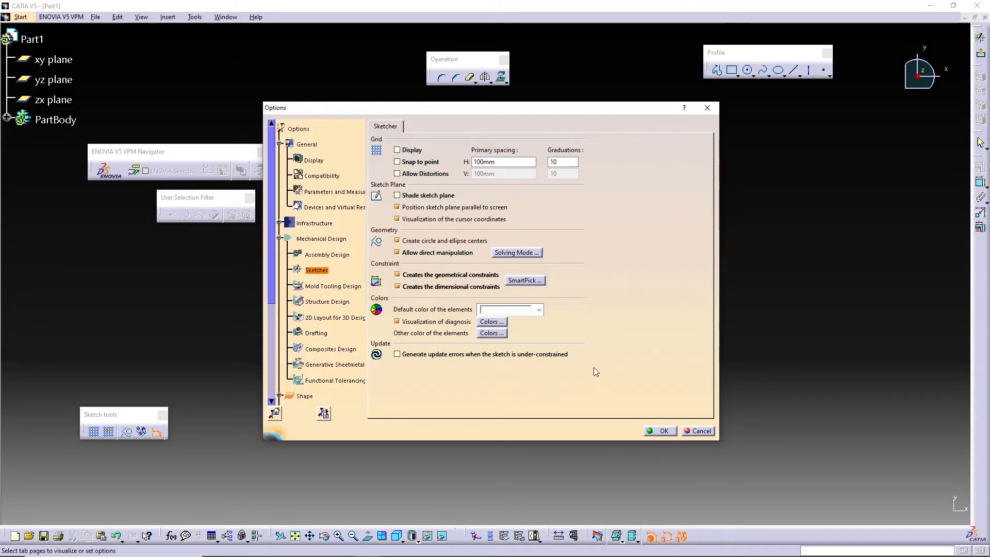
{"action": "left_click", "coordinate": [656, 430]}
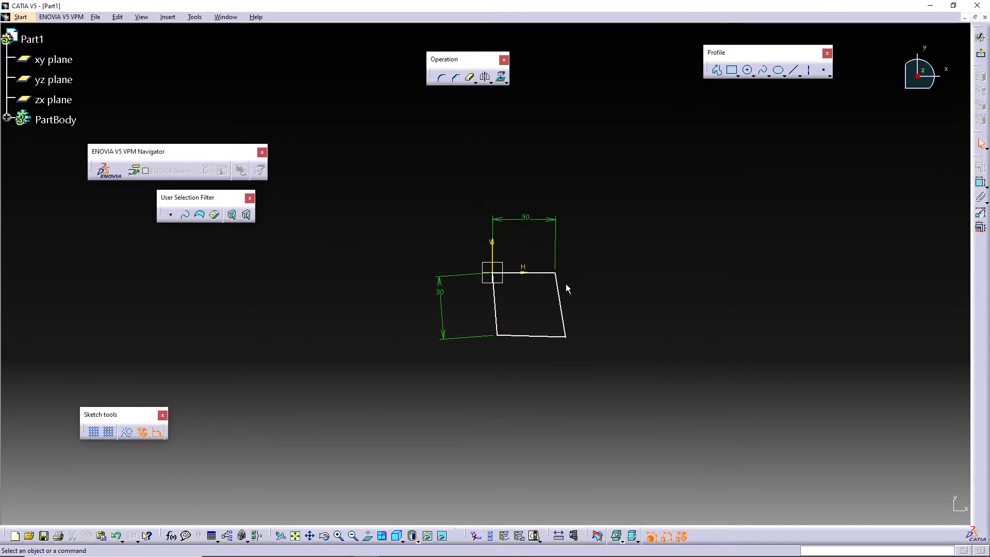
Step: Apply a Horizontal constraint to the profile's top edge
{"action": "left_click", "coordinate": [548, 273]}
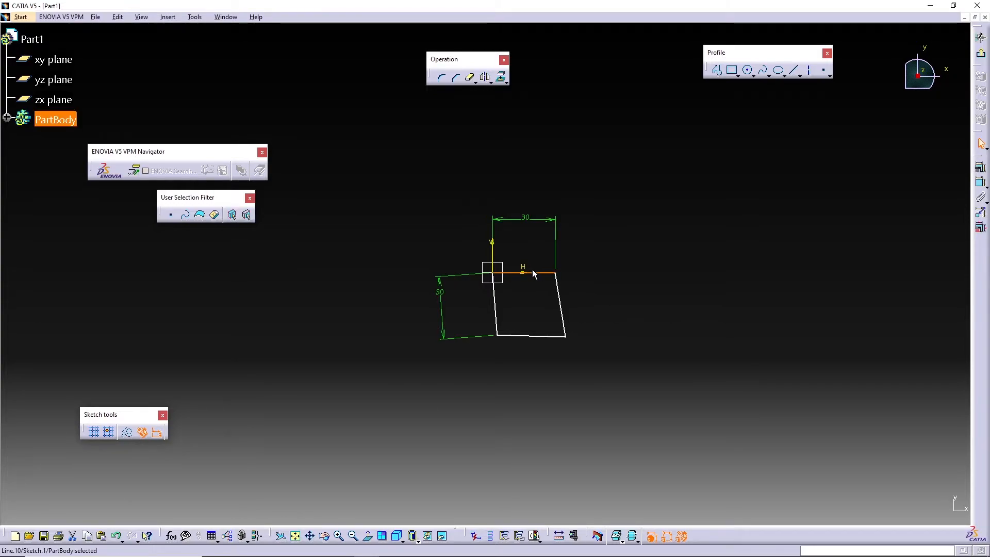
{"action": "left_click", "coordinate": [982, 176]}
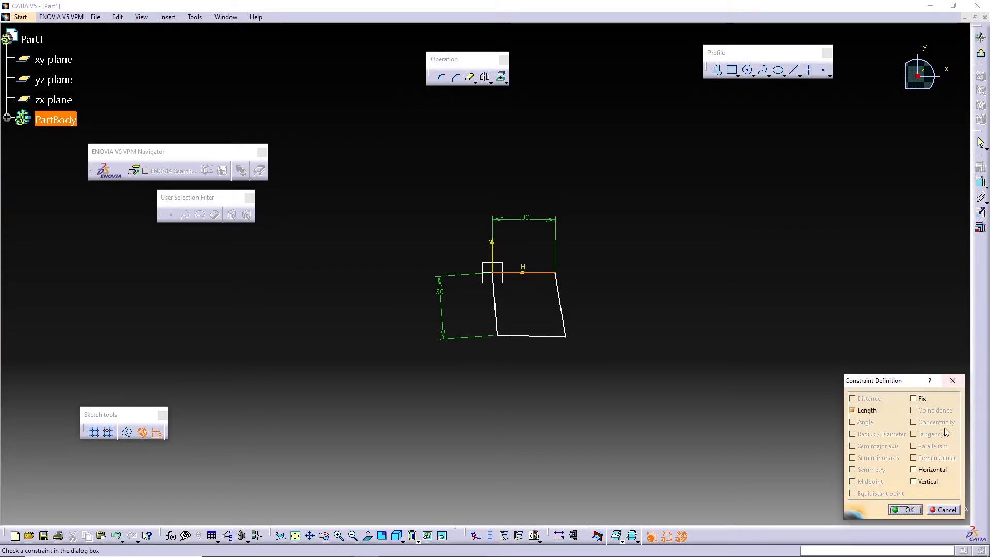
{"action": "left_click", "coordinate": [932, 470]}
{"action": "left_click", "coordinate": [915, 510]}
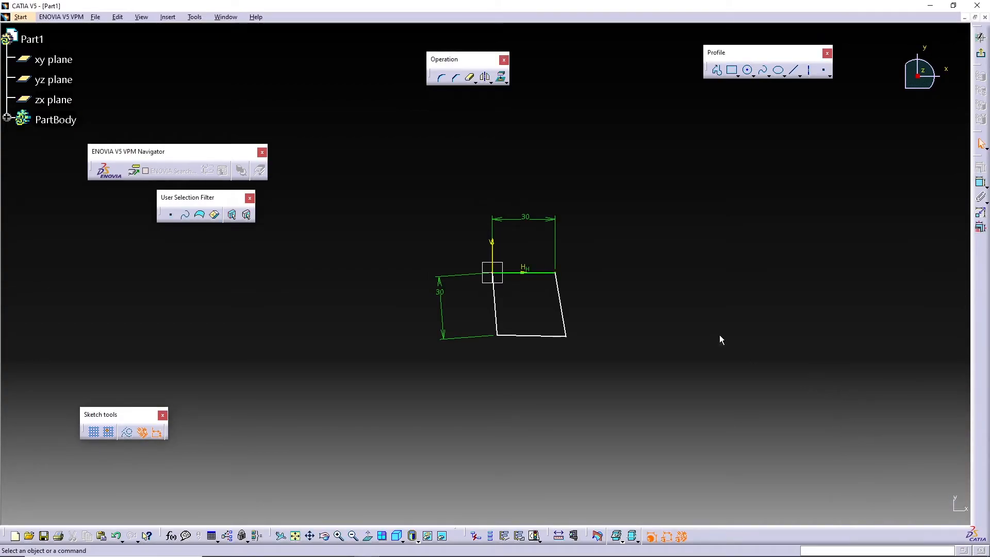
Step: Test the top edge's Horizontal constraint by repeatedly trying to move the edge
{"action": "left_click", "coordinate": [538, 273]}
{"action": "left_click", "coordinate": [659, 319]}
{"action": "left_click", "coordinate": [540, 275]}
{"action": "left_click", "coordinate": [539, 292]}
{"action": "left_click", "coordinate": [538, 272]}
{"action": "left_click", "coordinate": [530, 281]}
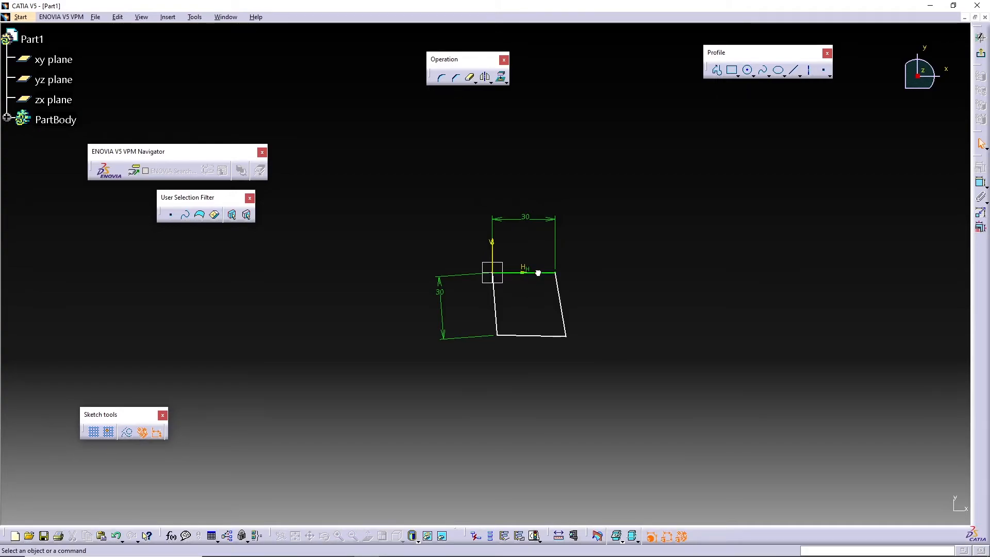
{"action": "left_click", "coordinate": [531, 272]}
{"action": "left_click", "coordinate": [607, 294]}
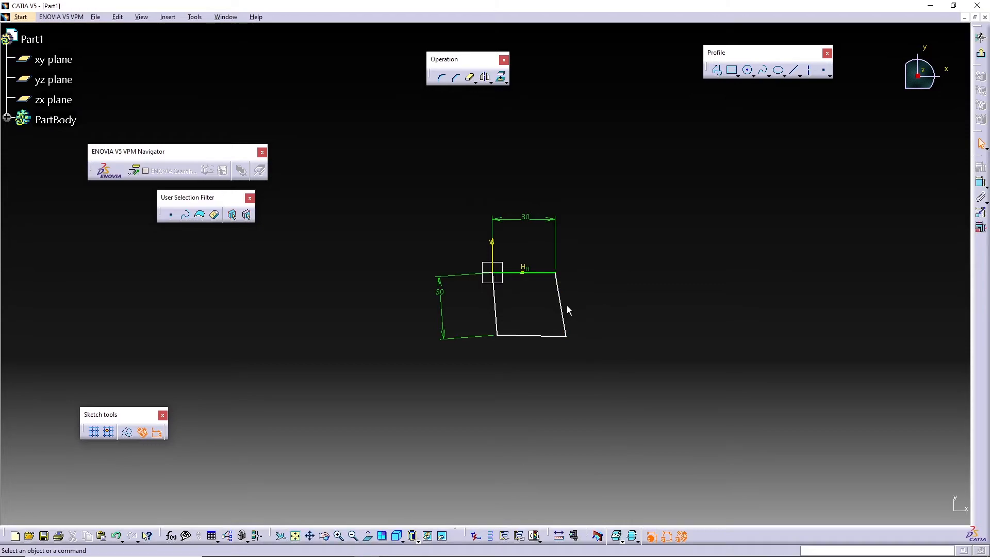
Step: Pull the slanted right edge to different positions to test its freedom compared with the constrained top edge
{"action": "mouse_move", "coordinate": [567, 313]}
{"action": "left_mouse_down"}
{"action": "mouse_move", "coordinate": [524, 274]}
{"action": "mouse_move", "coordinate": [596, 312]}
{"action": "mouse_move", "coordinate": [503, 301]}
{"action": "mouse_move", "coordinate": [612, 320]}
{"action": "mouse_move", "coordinate": [570, 323]}
{"action": "mouse_move", "coordinate": [588, 312]}
{"action": "mouse_move", "coordinate": [513, 296]}
{"action": "mouse_move", "coordinate": [562, 296]}
{"action": "mouse_move", "coordinate": [568, 304]}
{"action": "mouse_move", "coordinate": [546, 303]}
{"action": "mouse_move", "coordinate": [580, 320]}
{"action": "mouse_move", "coordinate": [625, 287]}
{"action": "left_mouse_up"}
{"action": "left_click", "coordinate": [615, 314]}
{"action": "mouse_move", "coordinate": [555, 304]}
{"action": "left_mouse_down"}
{"action": "mouse_move", "coordinate": [571, 299]}
{"action": "mouse_move", "coordinate": [567, 319]}
{"action": "left_mouse_up"}
{"action": "left_click", "coordinate": [614, 294]}
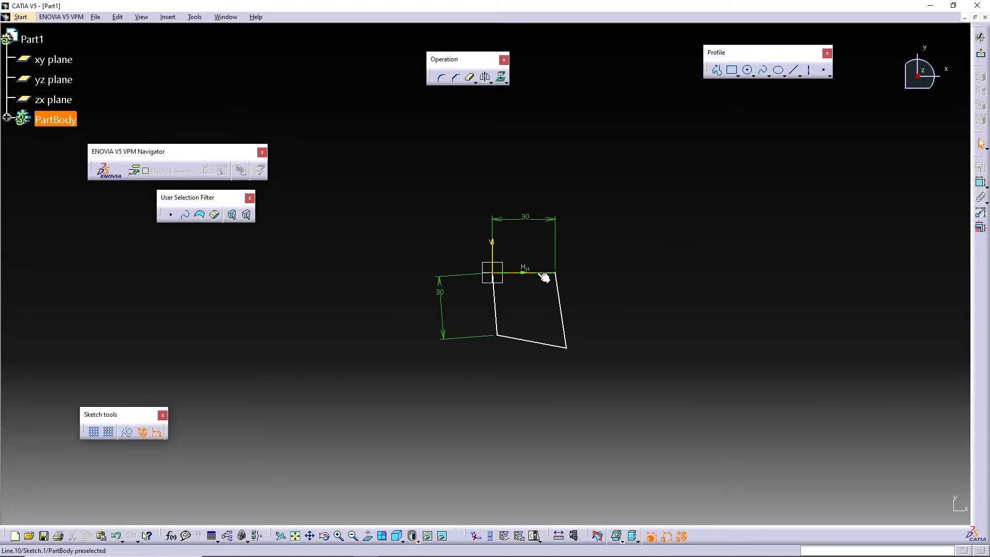
{"action": "left_click", "coordinate": [558, 283]}
{"action": "left_click", "coordinate": [646, 289]}
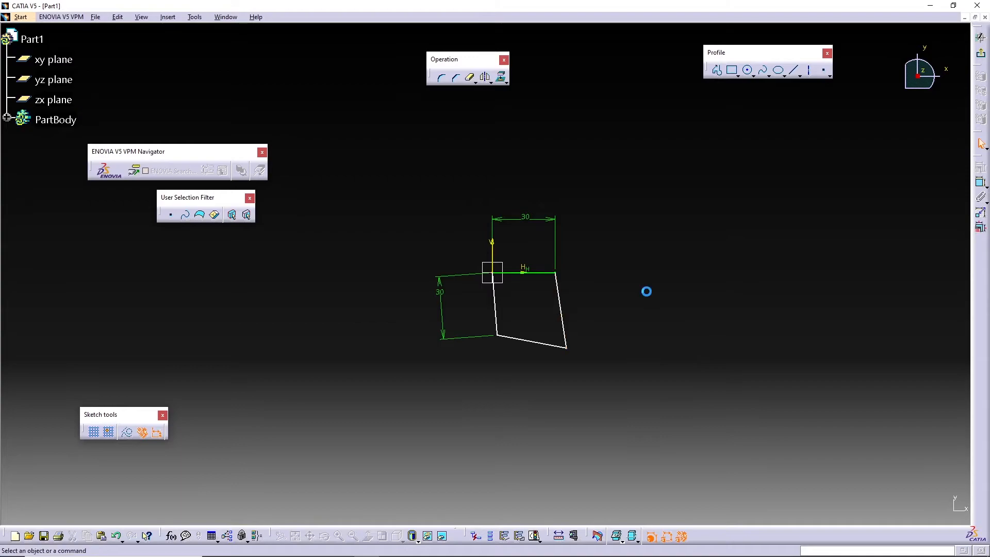
{"action": "left_click_drag", "start_coordinate": [564, 317], "coordinate": [571, 302]}
{"action": "left_click", "coordinate": [670, 266]}
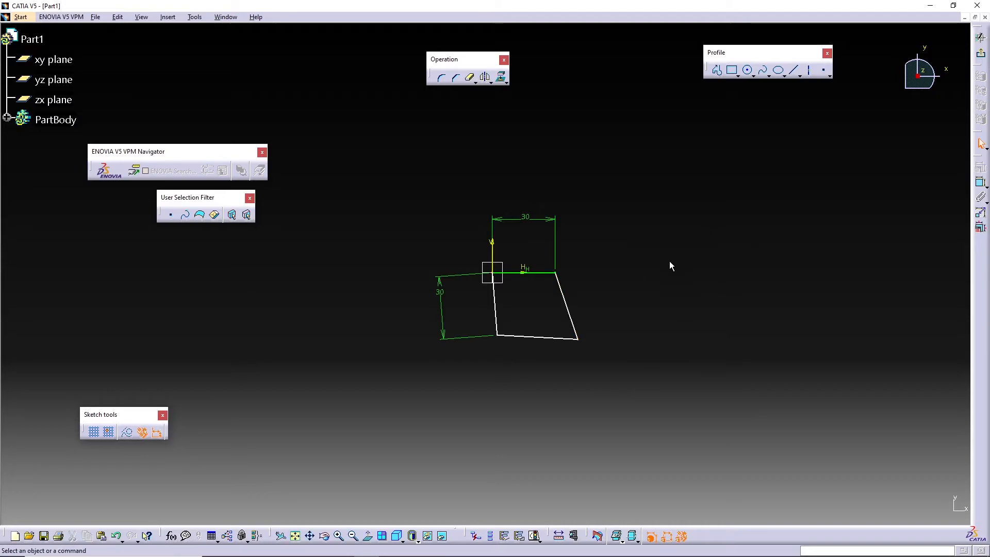
Step: Apply a Vertical constraint to the profile's slanted right edge
{"action": "left_click", "coordinate": [566, 297]}
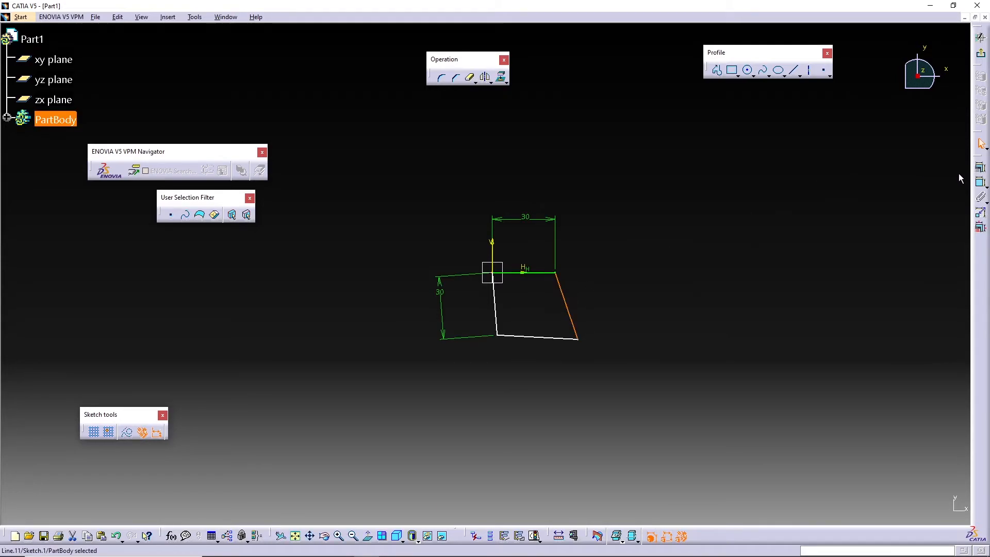
{"action": "left_click", "coordinate": [980, 170]}
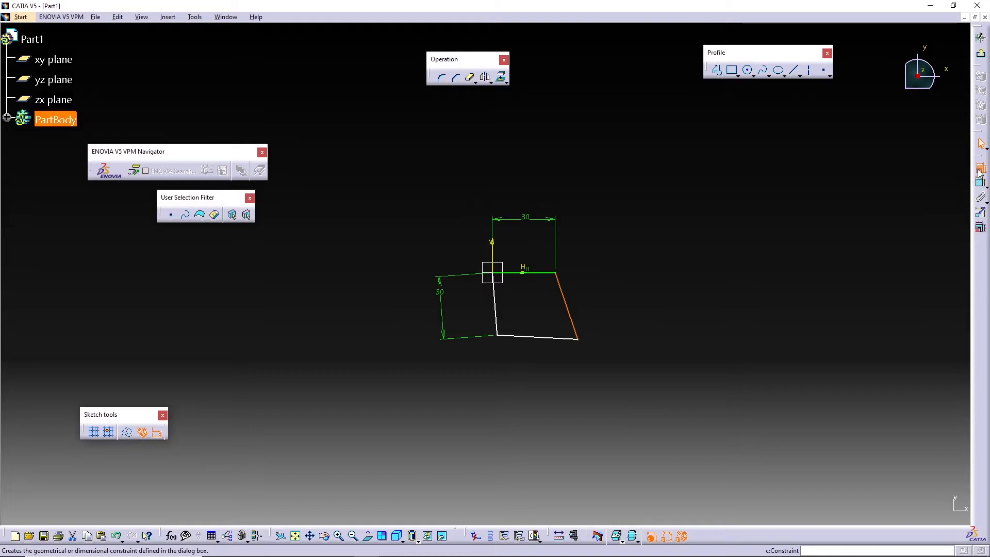
{"action": "left_click", "coordinate": [914, 481]}
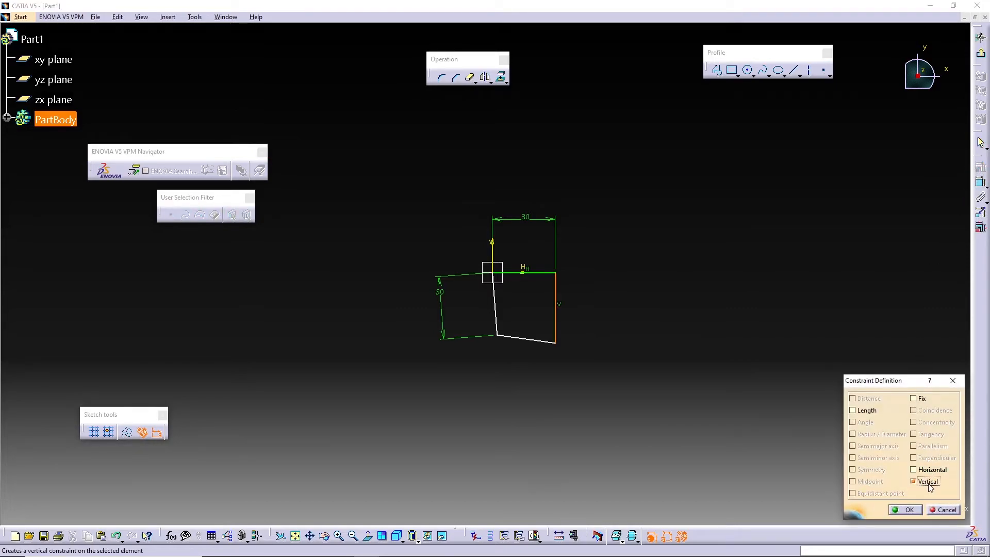
{"action": "left_click", "coordinate": [909, 509]}
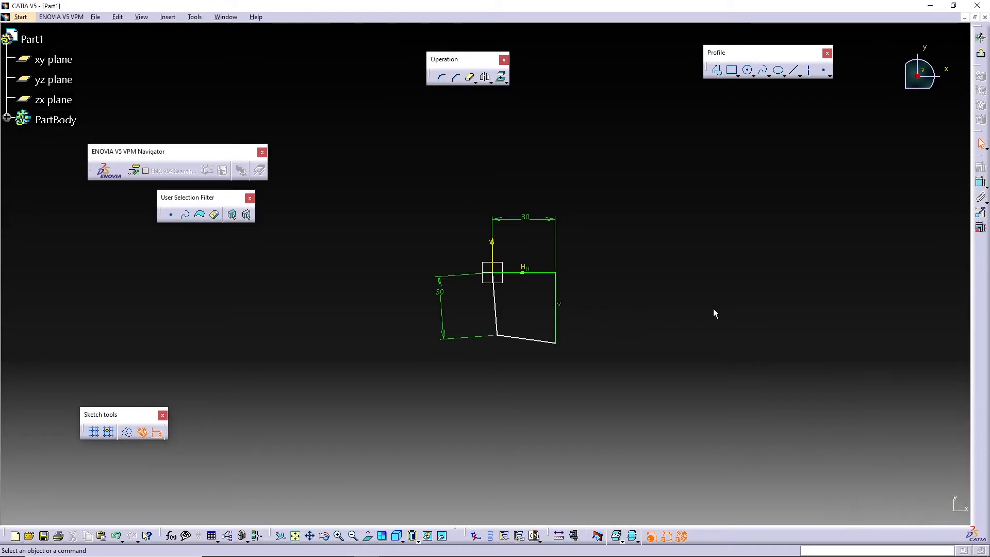
Step: Apply a Horizontal constraint to the profile's slanted bottom edge
{"action": "left_click", "coordinate": [541, 341]}
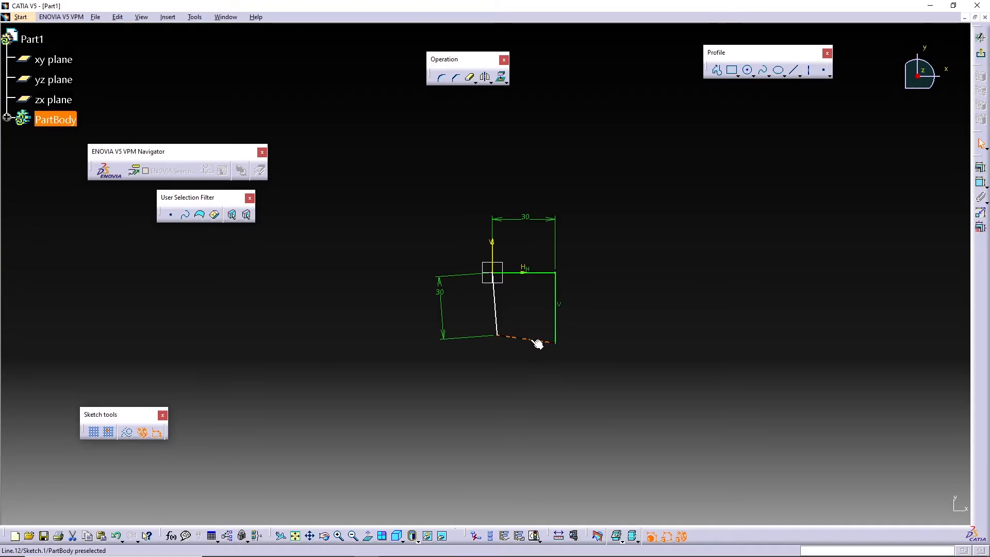
{"action": "left_click", "coordinate": [980, 168]}
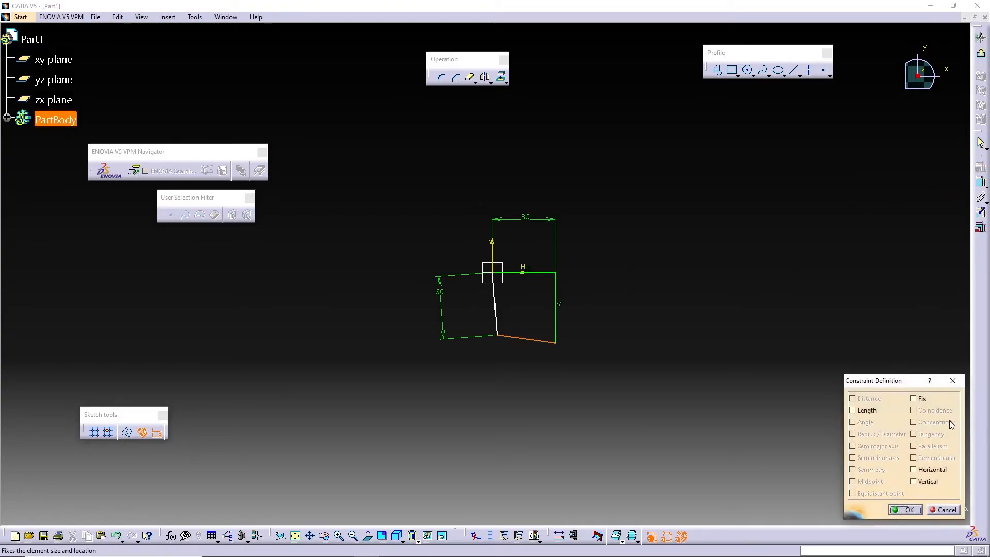
{"action": "left_click", "coordinate": [933, 471]}
{"action": "left_click", "coordinate": [905, 509]}
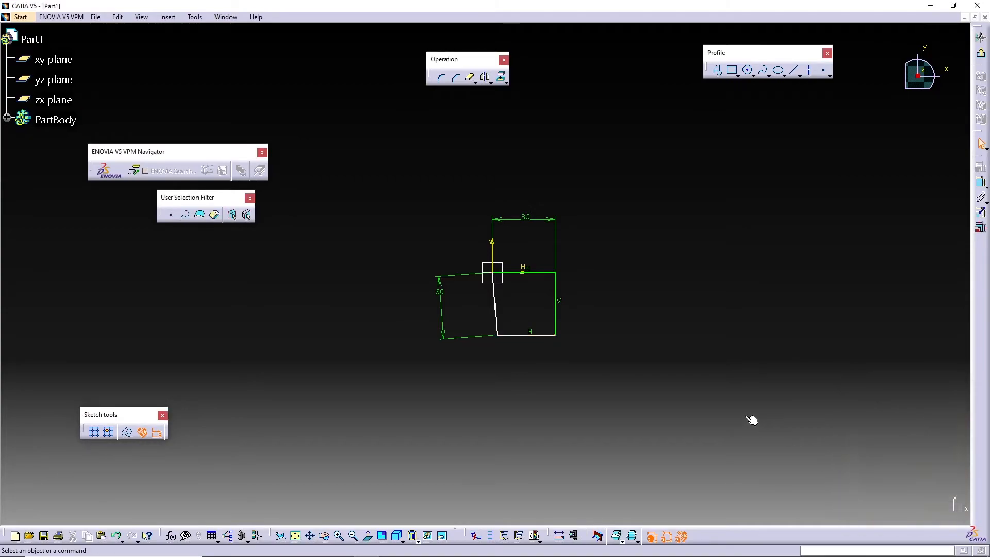
Step: Apply a Vertical constraint to the profile's slanted left edge
{"action": "left_click", "coordinate": [492, 306]}
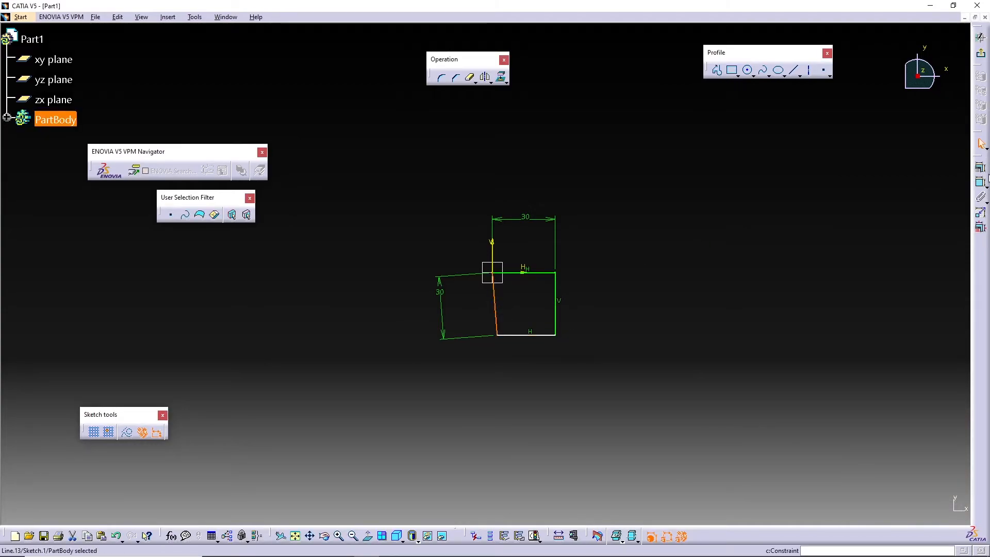
{"action": "left_click", "coordinate": [981, 168]}
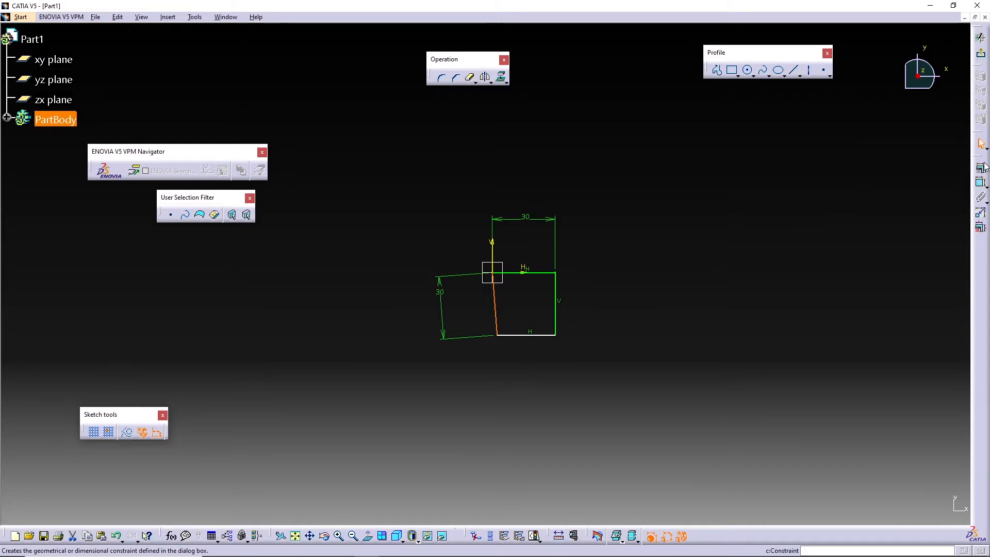
{"action": "left_click", "coordinate": [915, 481]}
{"action": "left_click", "coordinate": [910, 510]}
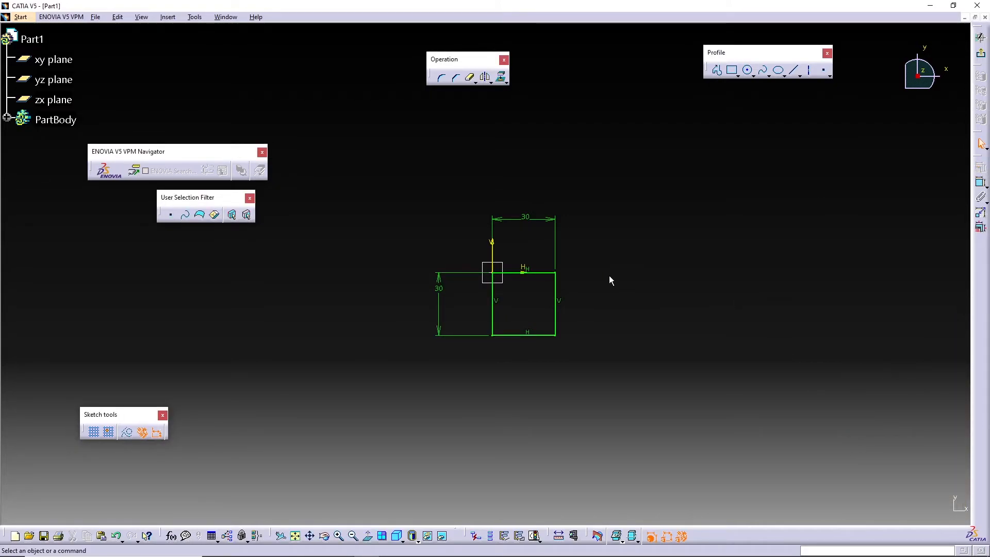
Step: Test the square's constraints by trying to move each of its sides, and select the left edge's length dimension
{"action": "left_click", "coordinate": [555, 284]}
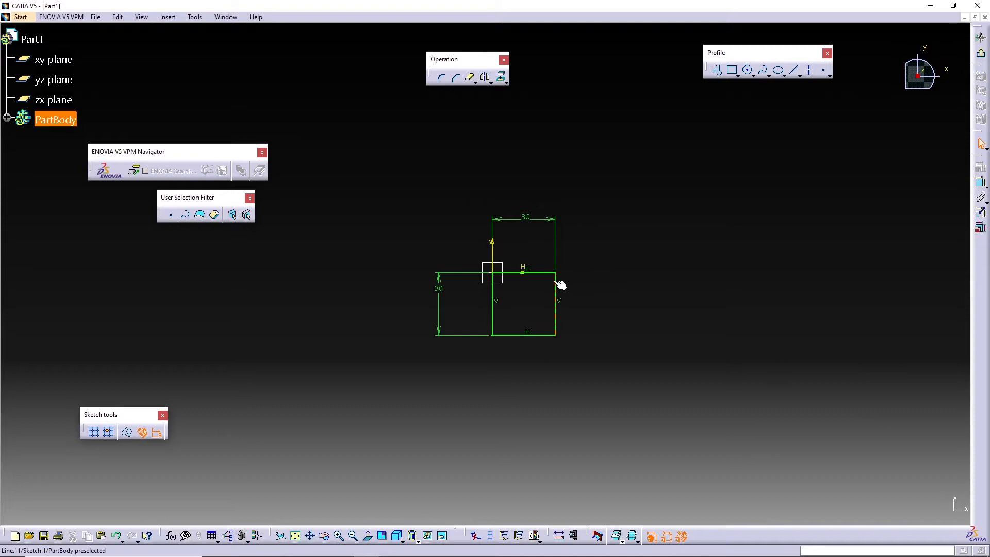
{"action": "left_click", "coordinate": [494, 293]}
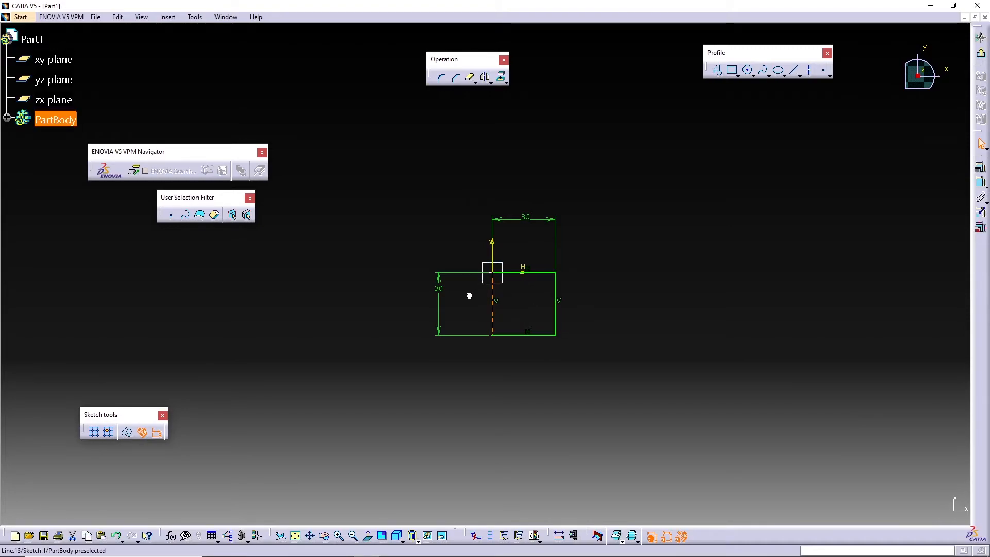
{"action": "left_click", "coordinate": [556, 321]}
{"action": "left_click", "coordinate": [541, 335]}
{"action": "left_click", "coordinate": [493, 325]}
{"action": "left_click", "coordinate": [527, 269]}
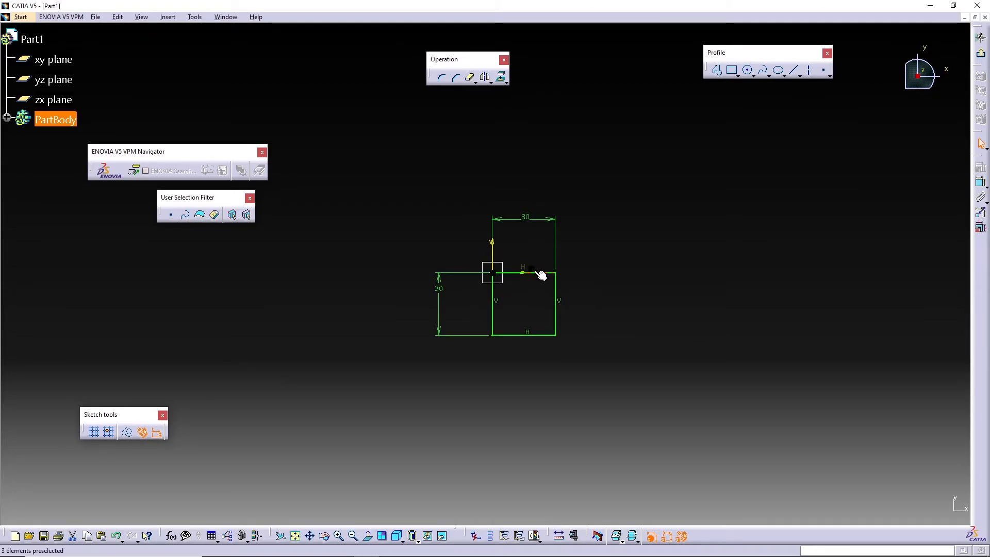
{"action": "left_click", "coordinate": [446, 307]}
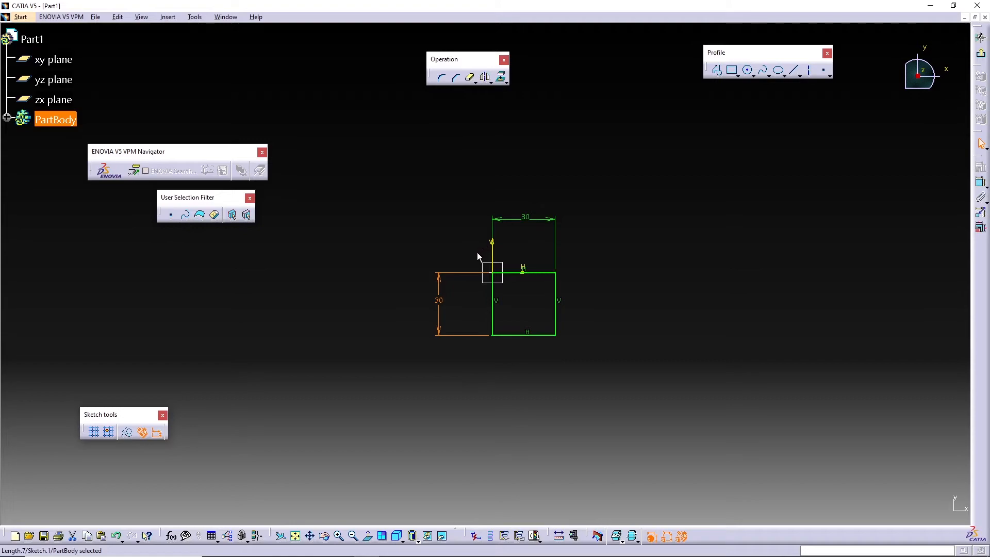
Step: Delete all of the square's geometry and constraints from the sketch
{"action": "left_click", "coordinate": [665, 257]}
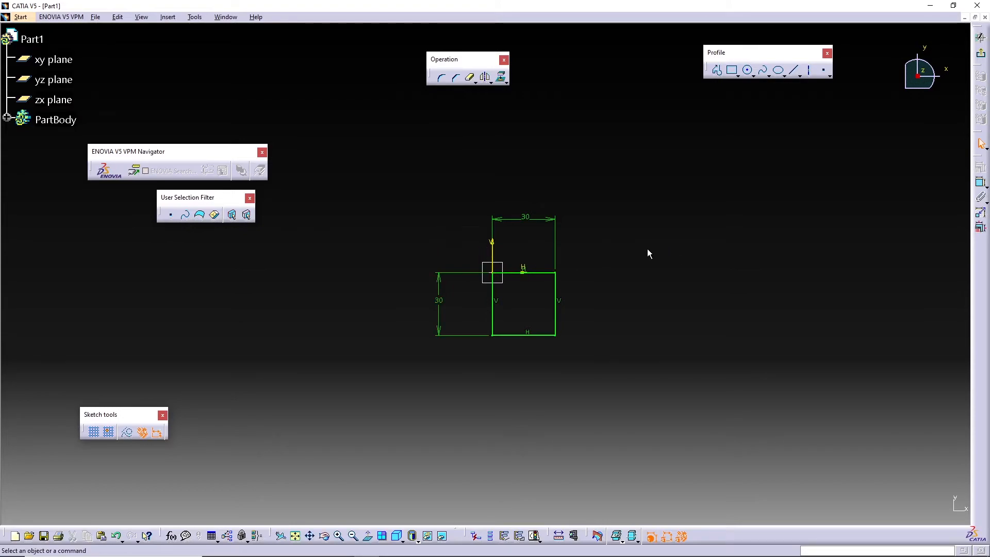
{"action": "key", "text": "ctrl+a"}
{"action": "key", "text": "Delete"}
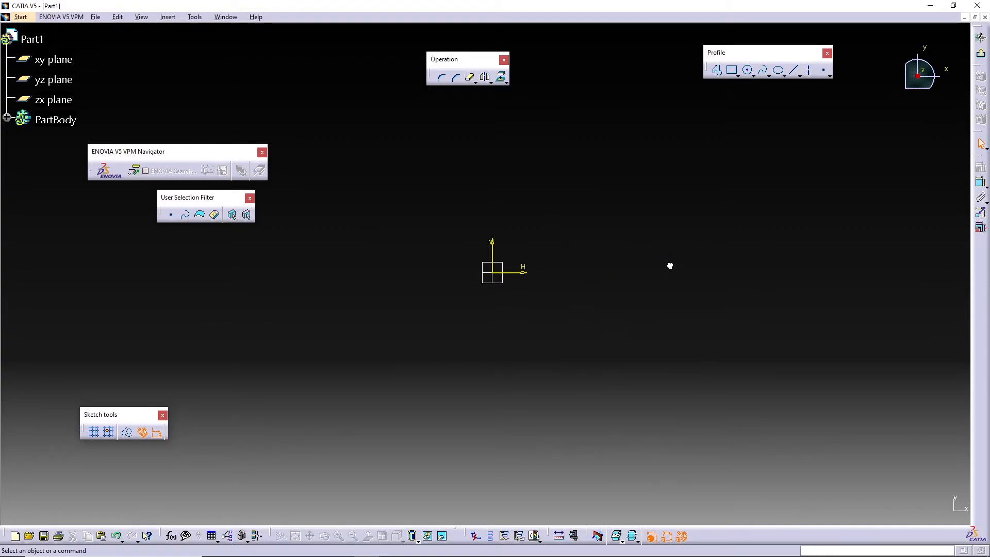
Step: Sketch a large circle centred on the origin and a separate, smaller circle to its right
{"action": "left_click", "coordinate": [747, 70]}
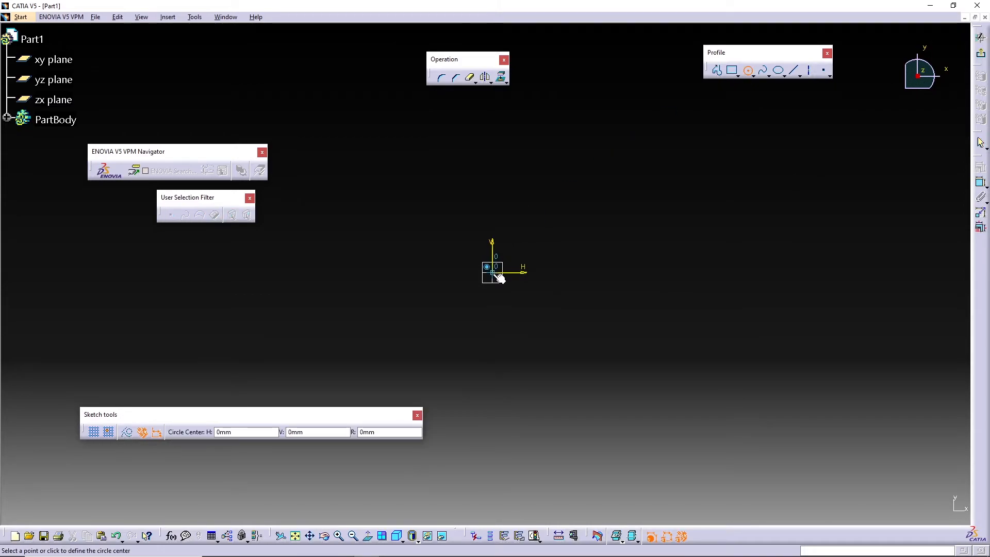
{"action": "left_click", "coordinate": [494, 274]}
{"action": "left_click", "coordinate": [568, 307]}
{"action": "left_click", "coordinate": [699, 241]}
{"action": "left_click", "coordinate": [747, 69]}
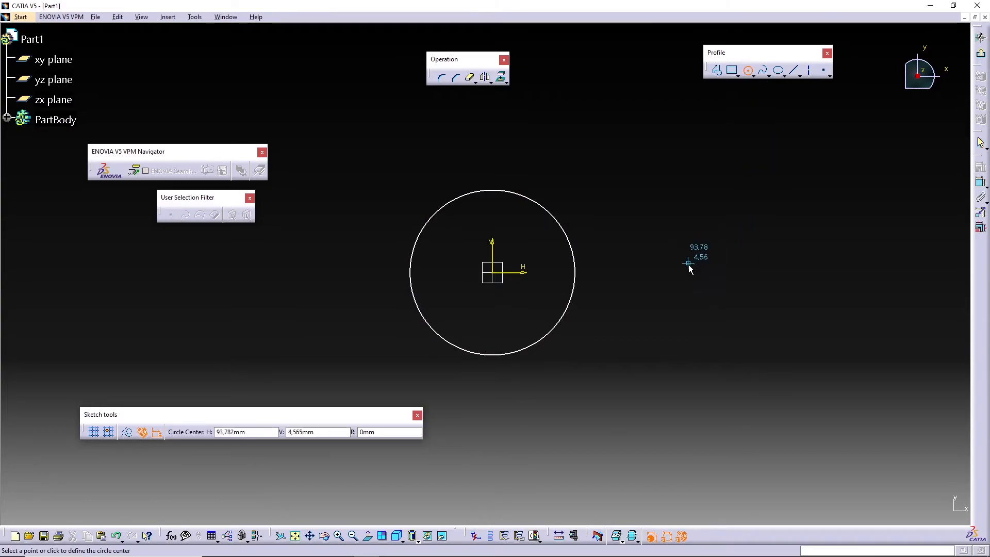
{"action": "left_click", "coordinate": [698, 237]}
{"action": "left_click", "coordinate": [712, 276]}
{"action": "left_click", "coordinate": [699, 358]}
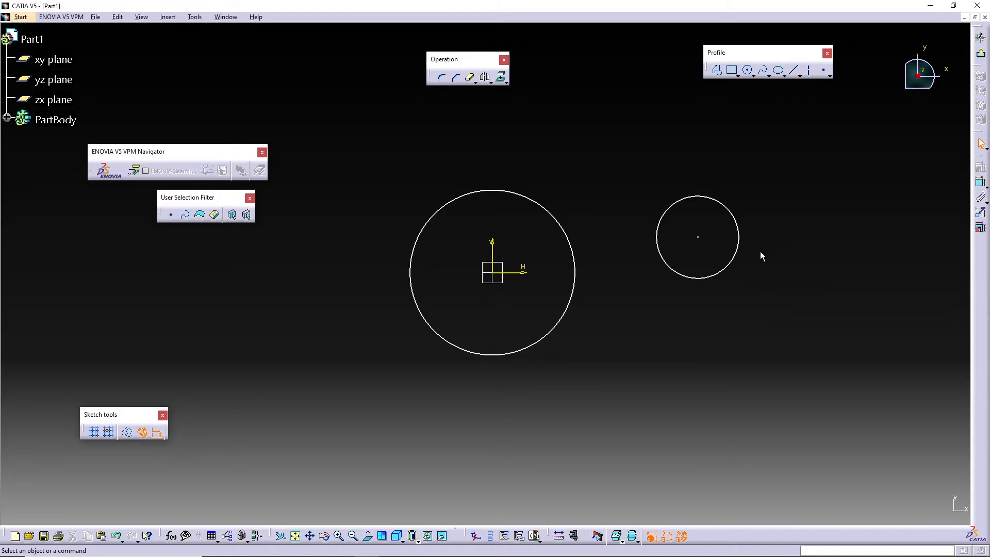
Step: Apply a Concentricity constraint between the small circle and the large circle at the origin
{"action": "left_click", "coordinate": [709, 200]}
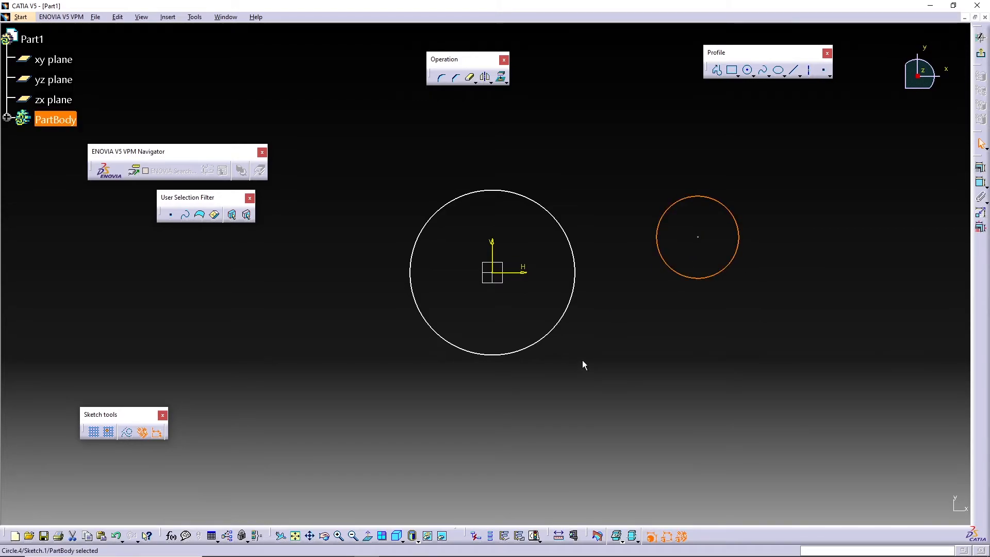
{"action": "left_click", "coordinate": [575, 286], "text": "ctrl"}
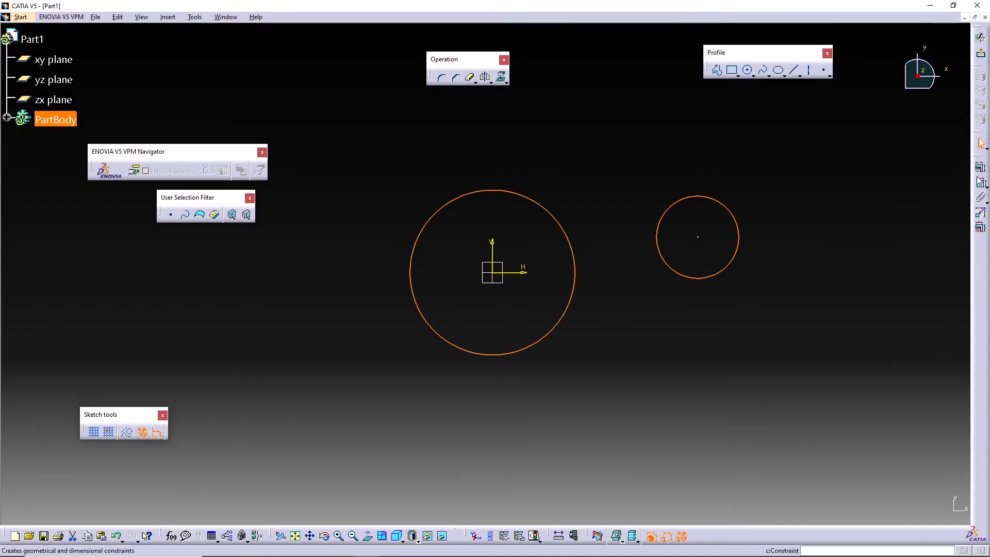
{"action": "left_click", "coordinate": [982, 170]}
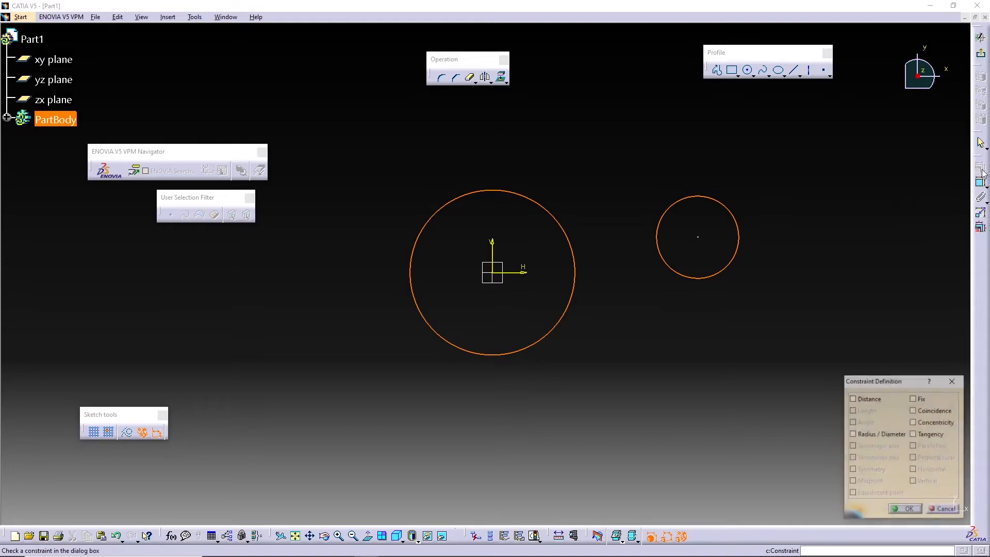
{"action": "left_click", "coordinate": [936, 424]}
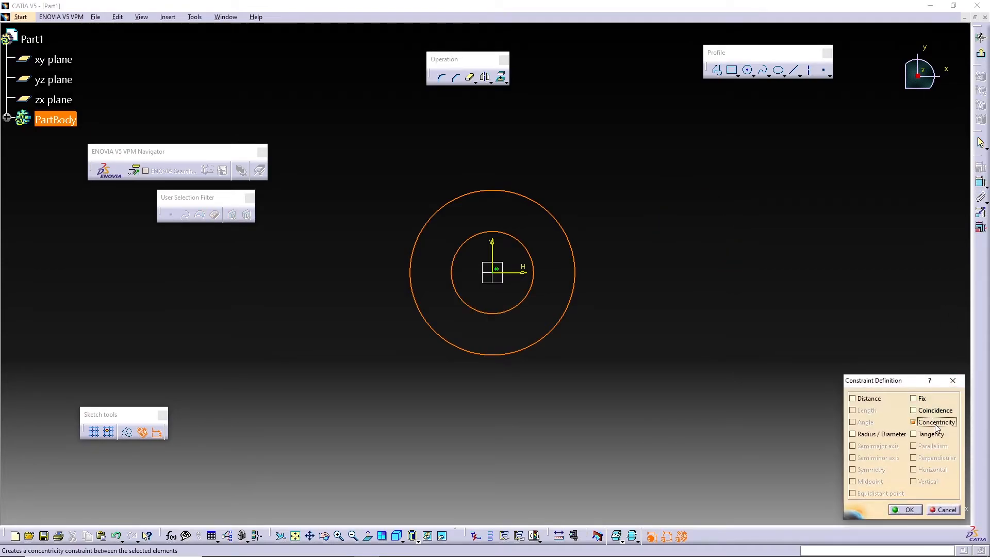
{"action": "left_click", "coordinate": [908, 510]}
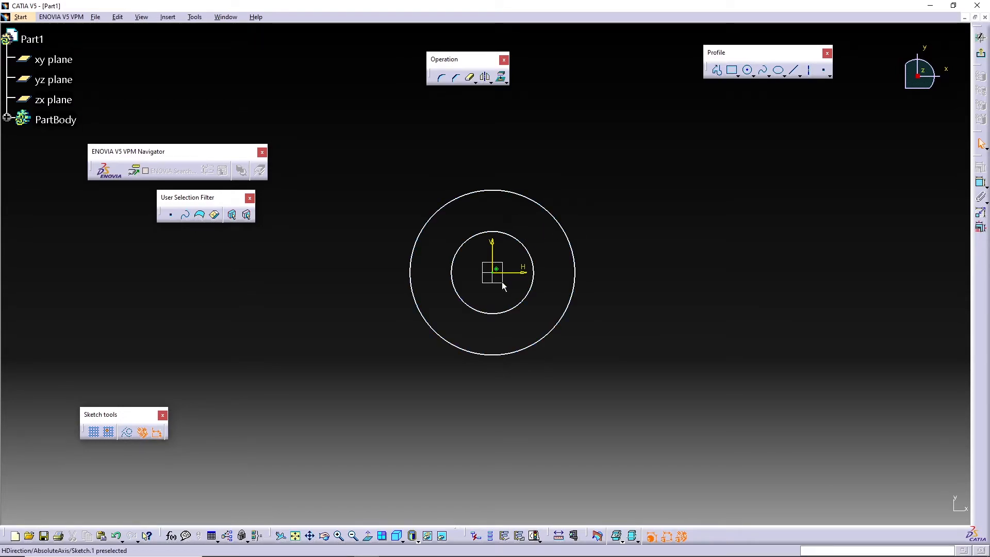
Step: Sketch two separate rectangles right of the circles, the smaller one above and to the right of the larger
{"action": "left_click", "coordinate": [733, 70]}
{"action": "left_click", "coordinate": [672, 215]}
{"action": "left_click", "coordinate": [774, 298]}
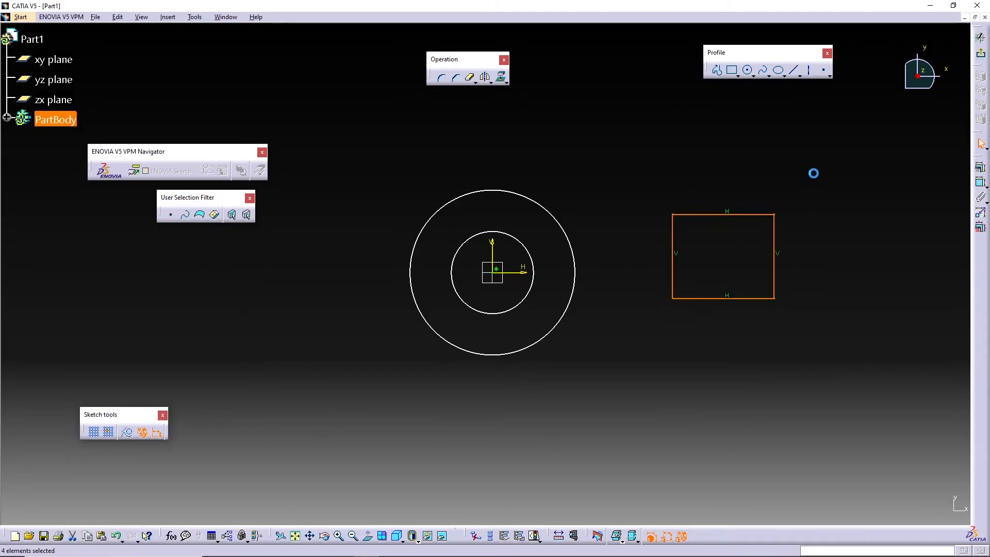
{"action": "left_click", "coordinate": [796, 70]}
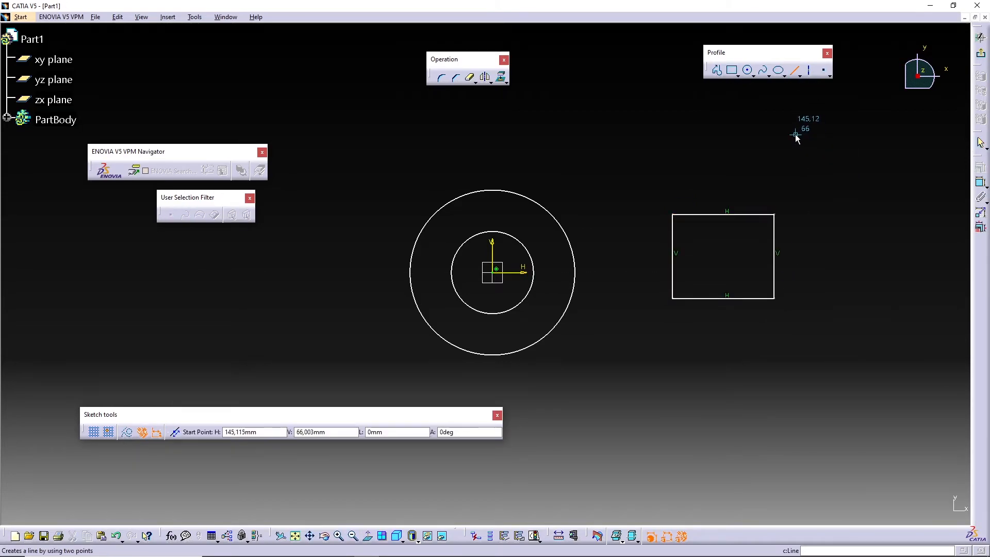
{"action": "left_click", "coordinate": [732, 70]}
{"action": "left_click", "coordinate": [774, 122]}
{"action": "left_click", "coordinate": [863, 172]}
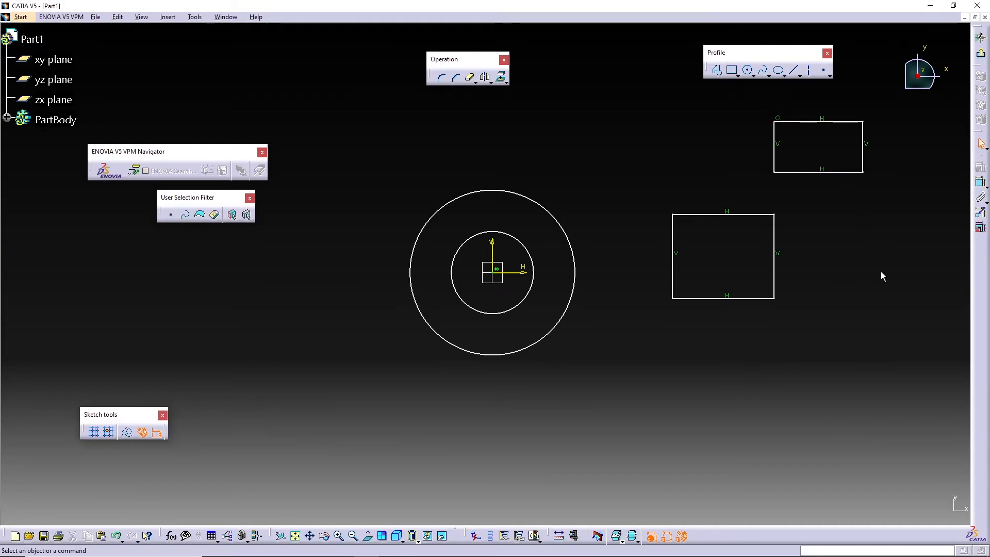
Step: Apply a Coincidence constraint between the upper rectangle's bottom edge and the lower rectangle's top edge
{"action": "left_click", "coordinate": [801, 173]}
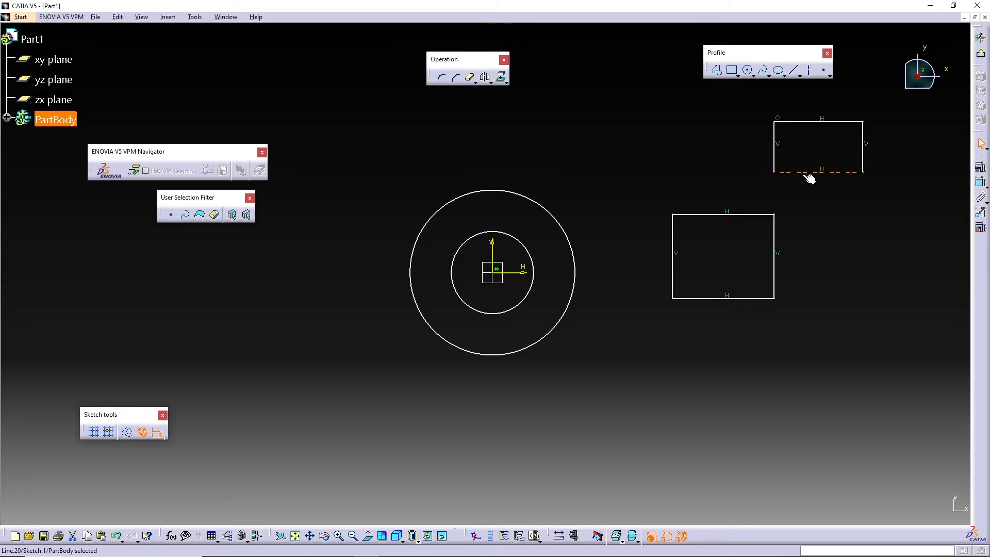
{"action": "left_click", "coordinate": [751, 214], "text": "ctrl"}
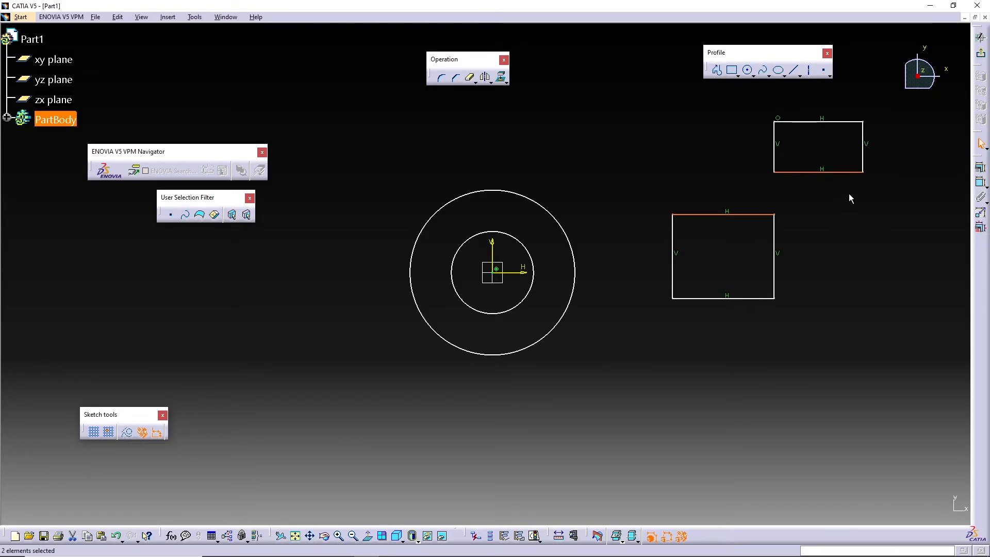
{"action": "left_click", "coordinate": [980, 170]}
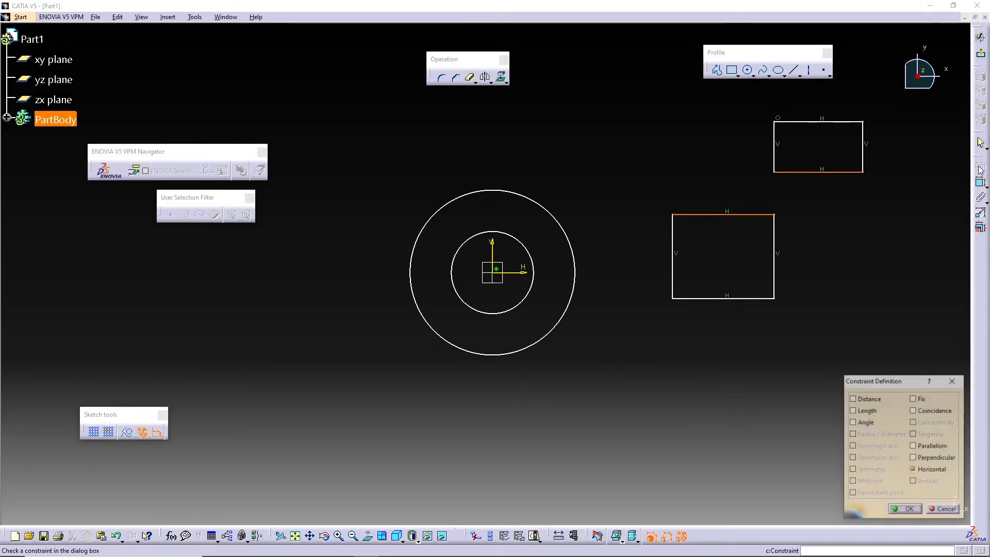
{"action": "left_click", "coordinate": [925, 410]}
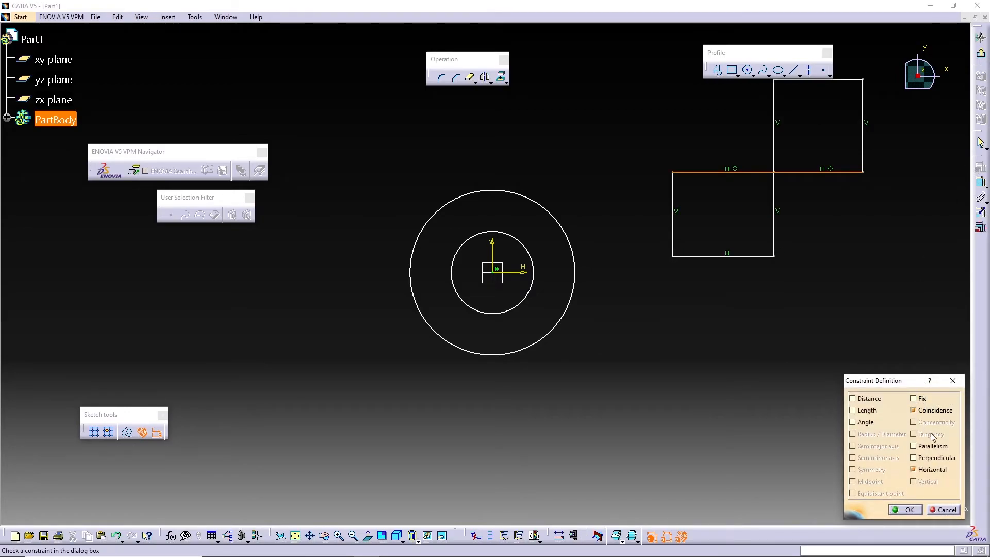
{"action": "left_click", "coordinate": [905, 510]}
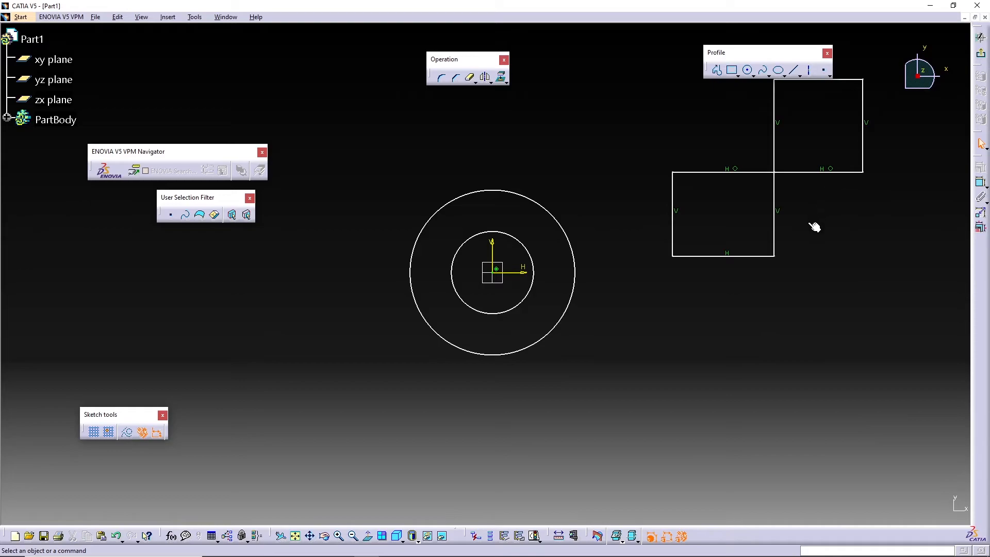
Step: Test the coincidence by moving the rectangles' shared edge slightly downward, and select the constraint symbols on the upper rectangle
{"action": "middle_click_drag", "start_coordinate": [807, 235], "coordinate": [783, 291]}
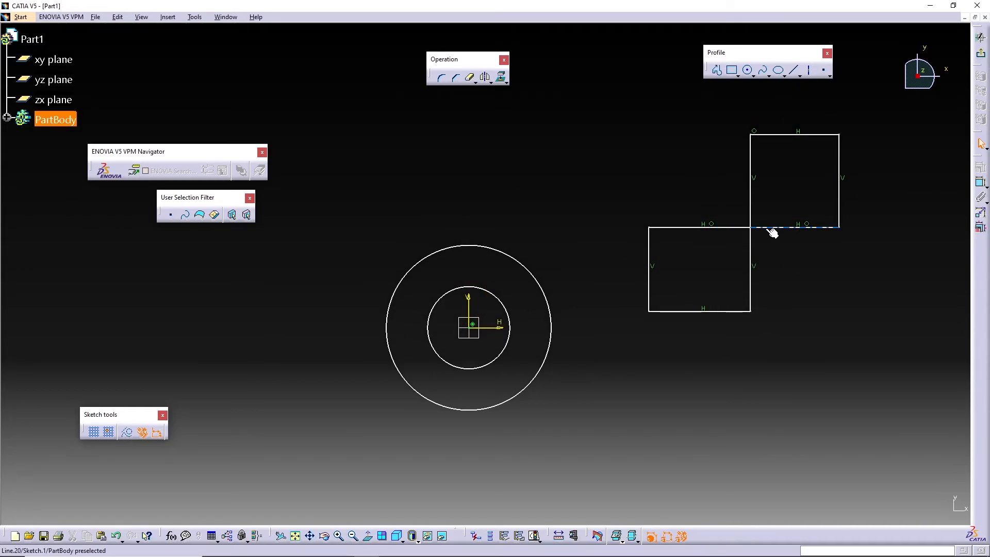
{"action": "mouse_move", "coordinate": [792, 227]}
{"action": "left_mouse_down"}
{"action": "mouse_move", "coordinate": [768, 195]}
{"action": "mouse_move", "coordinate": [786, 238]}
{"action": "left_mouse_up"}
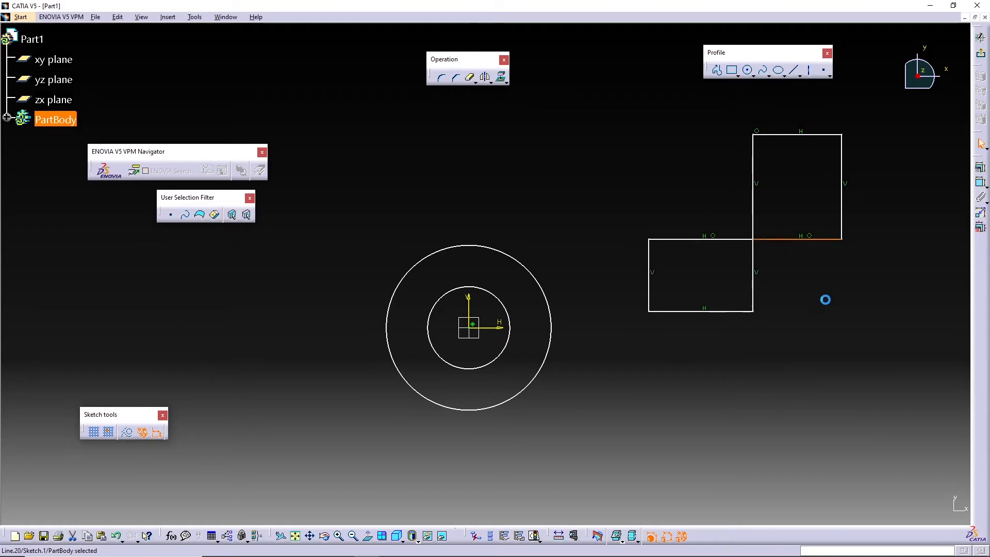
{"action": "left_click", "coordinate": [757, 183]}
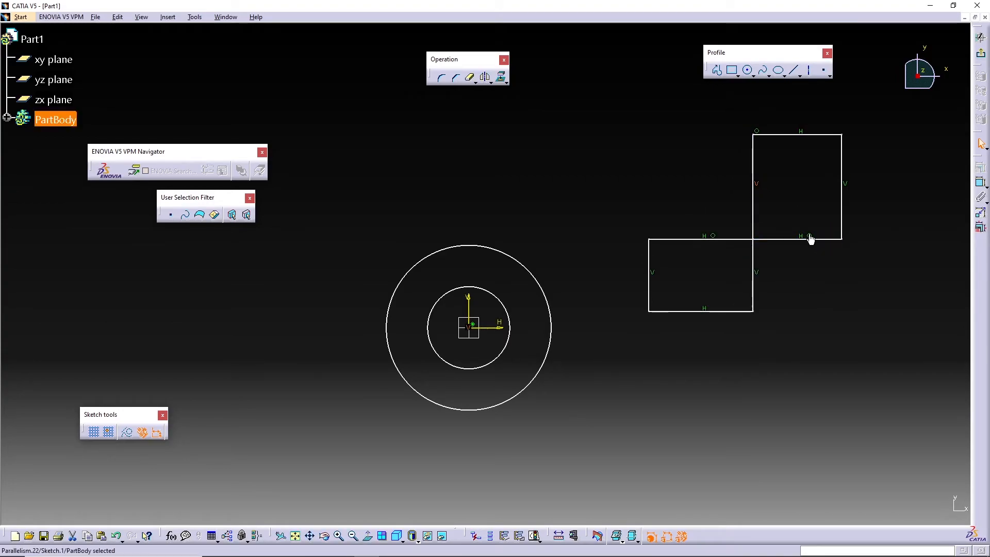
{"action": "left_click", "coordinate": [802, 237]}
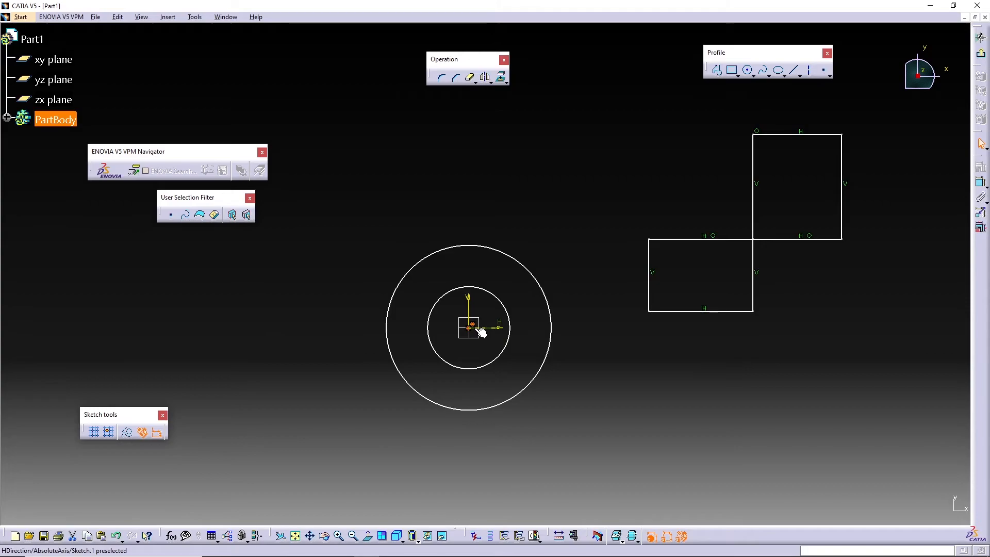
Step: Sketch a long, nearly vertical line between the concentric circles and the rectangles
{"action": "middle_click_drag", "start_coordinate": [486, 274], "coordinate": [500, 298]}
{"action": "middle_click_drag", "start_coordinate": [485, 404], "coordinate": [542, 385]}
{"action": "left_click", "coordinate": [624, 390]}
{"action": "middle_click_drag", "start_coordinate": [696, 393], "coordinate": [650, 332]}
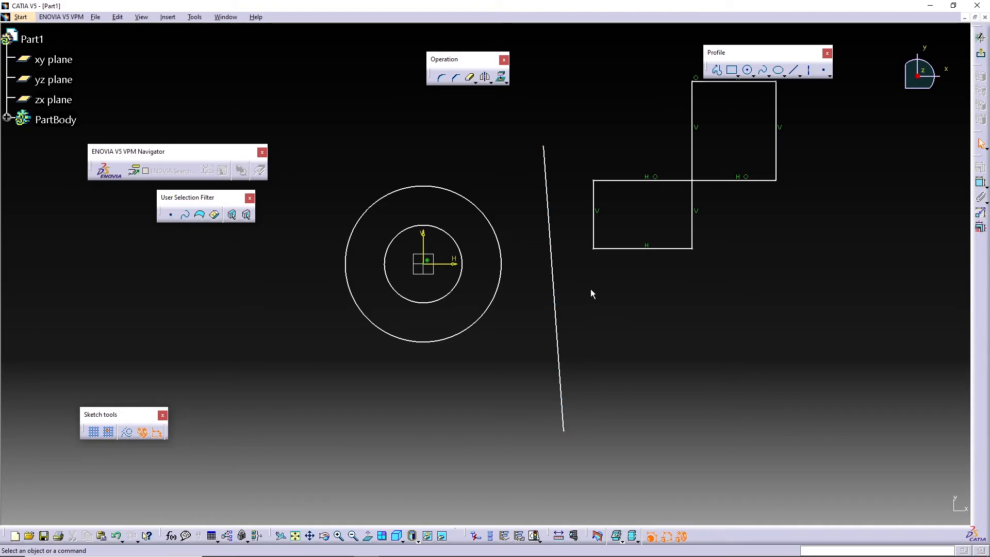
Step: Apply a Tangency constraint between the nearly vertical line and the outer circle
{"action": "left_click", "coordinate": [558, 277]}
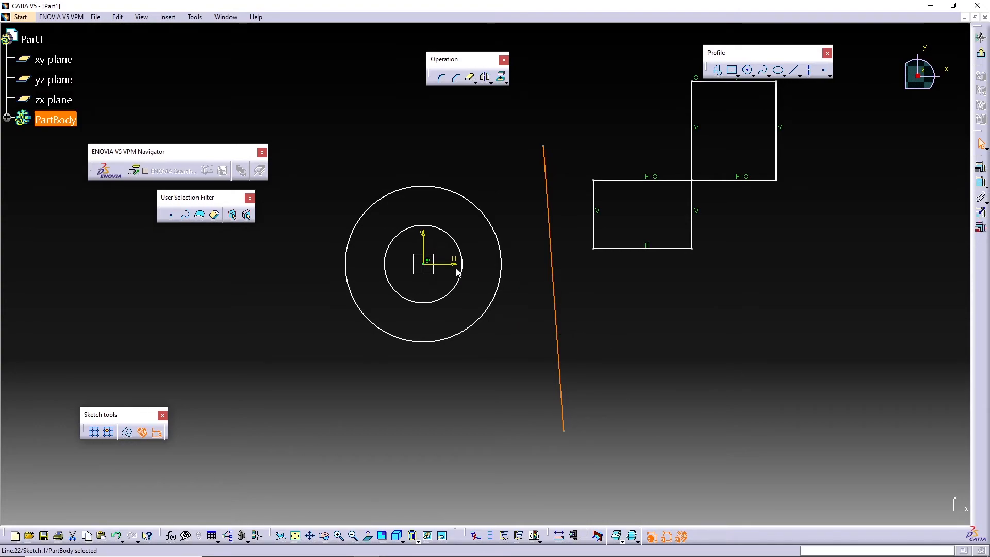
{"action": "left_click", "coordinate": [501, 258], "text": "ctrl"}
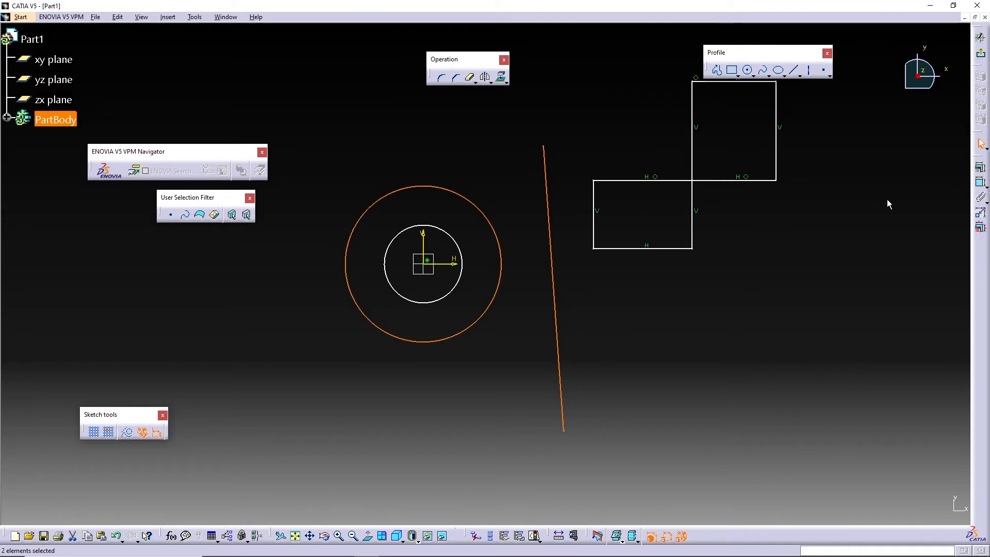
{"action": "left_click", "coordinate": [981, 171]}
{"action": "left_click", "coordinate": [913, 435]}
{"action": "left_click", "coordinate": [906, 511]}
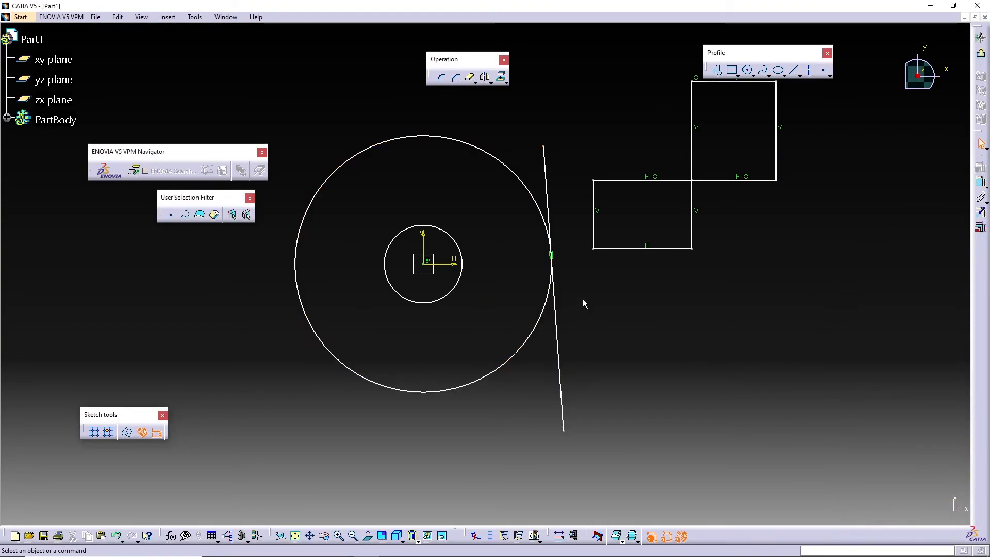
Step: Test the tangency by moving the line closer to the inner circle
{"action": "left_click", "coordinate": [559, 260]}
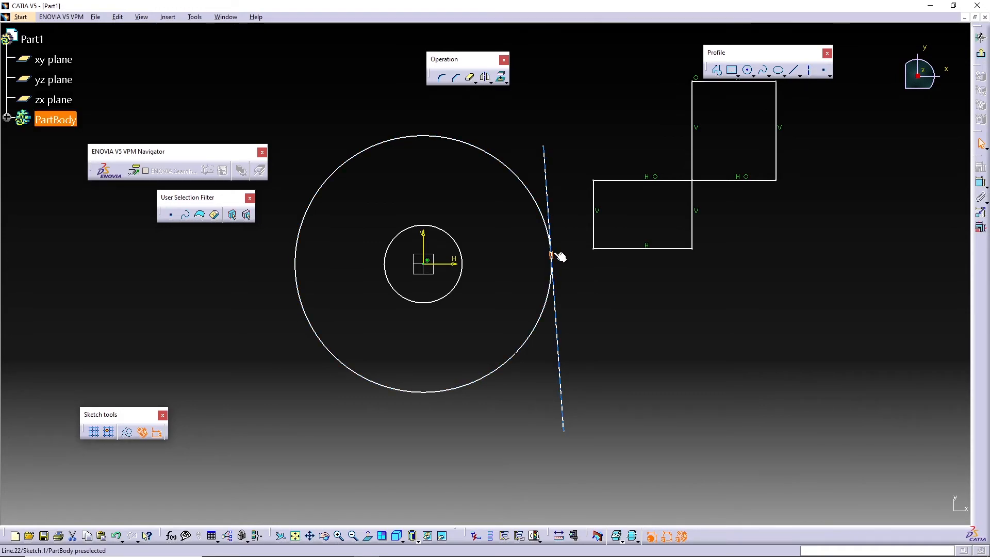
{"action": "left_click_drag", "start_coordinate": [545, 213], "coordinate": [519, 283]}
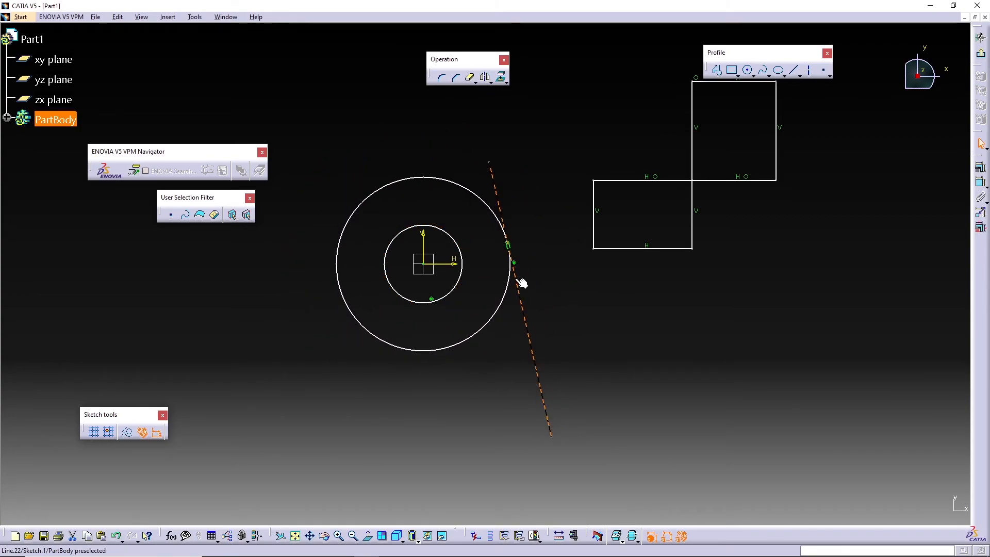
{"action": "left_click", "coordinate": [577, 316]}
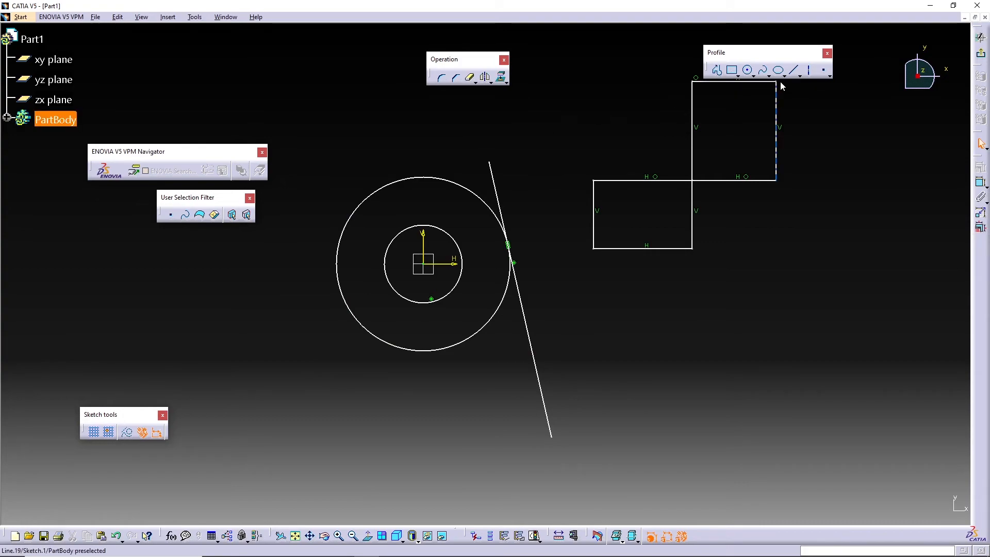
Step: Sketch two non-parallel slanted lines below the rectangles, one above the other
{"action": "left_click", "coordinate": [794, 70]}
{"action": "left_click", "coordinate": [659, 376]}
{"action": "left_click", "coordinate": [811, 356]}
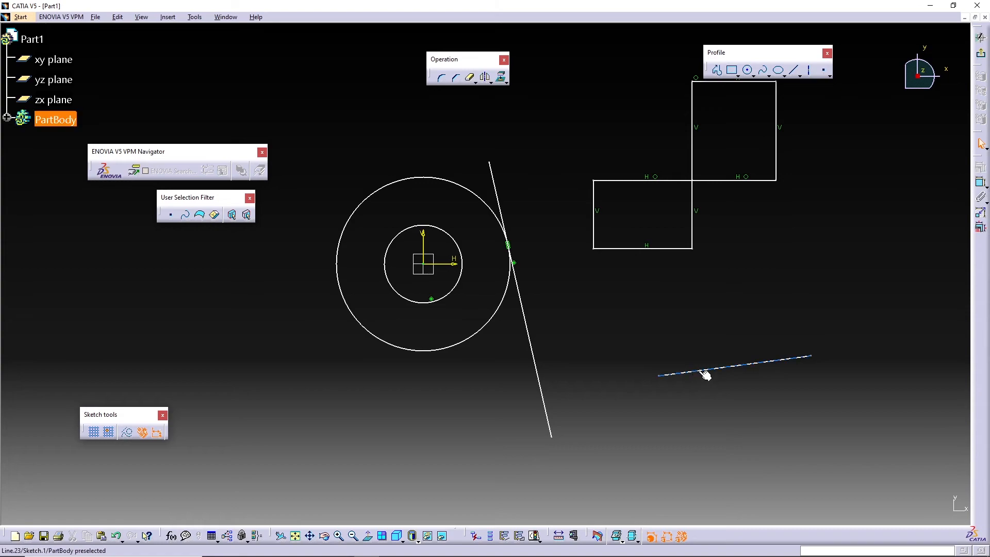
{"action": "left_click", "coordinate": [794, 70]}
{"action": "left_click", "coordinate": [696, 465]}
{"action": "left_click", "coordinate": [795, 400]}
{"action": "left_click", "coordinate": [762, 431]}
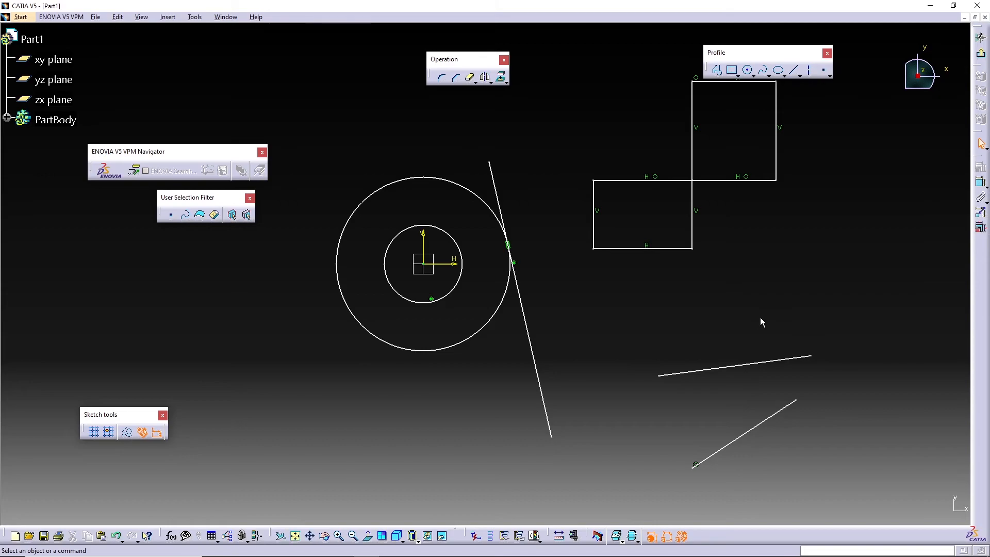
Step: Apply a Parallelism constraint between the two slanted lines below the rectangles
{"action": "left_click", "coordinate": [792, 365]}
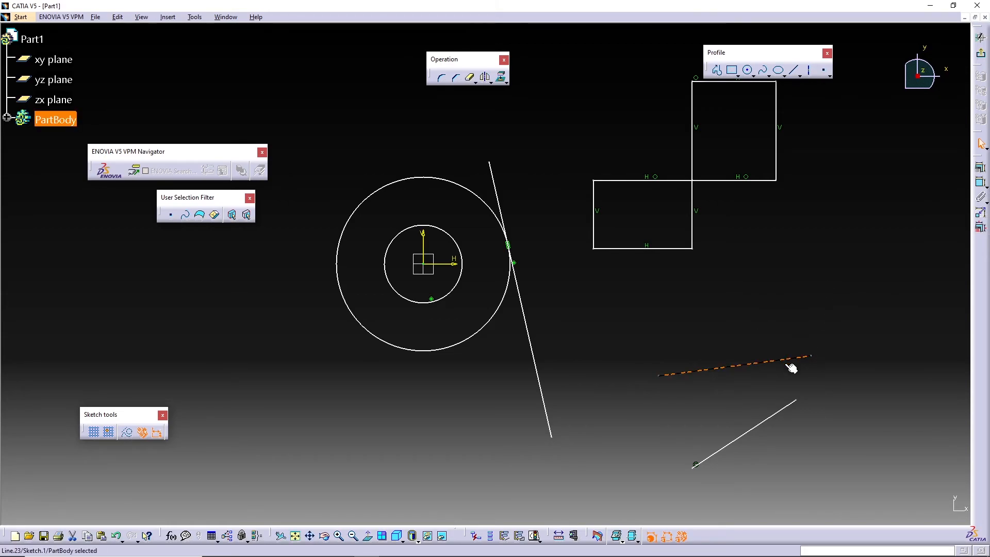
{"action": "left_click", "coordinate": [789, 415], "text": "ctrl"}
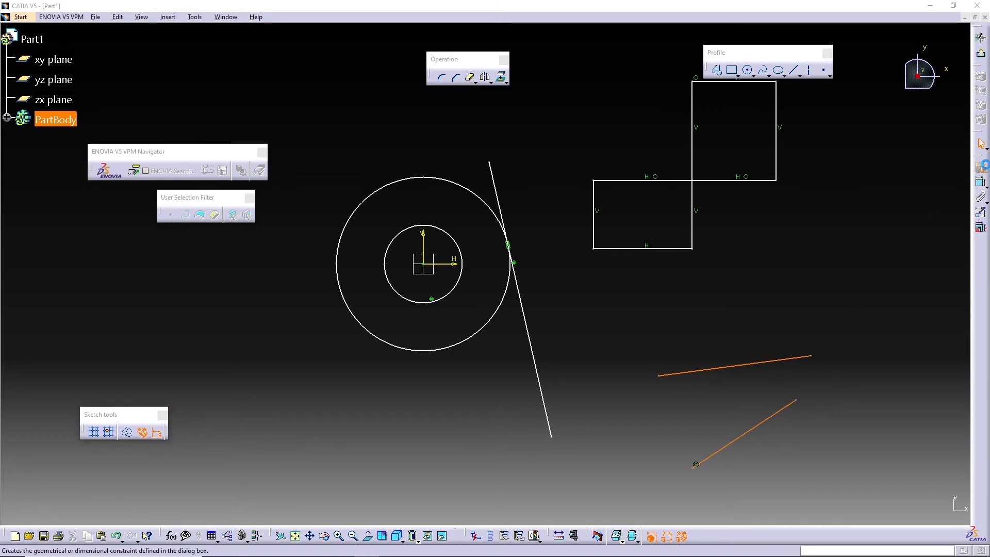
{"action": "left_click", "coordinate": [981, 168]}
{"action": "left_click", "coordinate": [927, 448]}
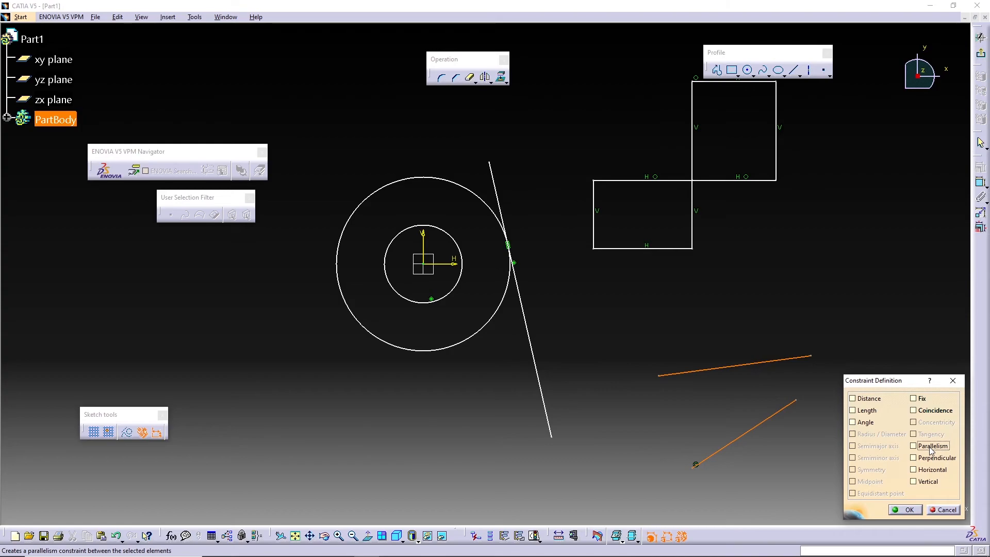
{"action": "left_click", "coordinate": [906, 509]}
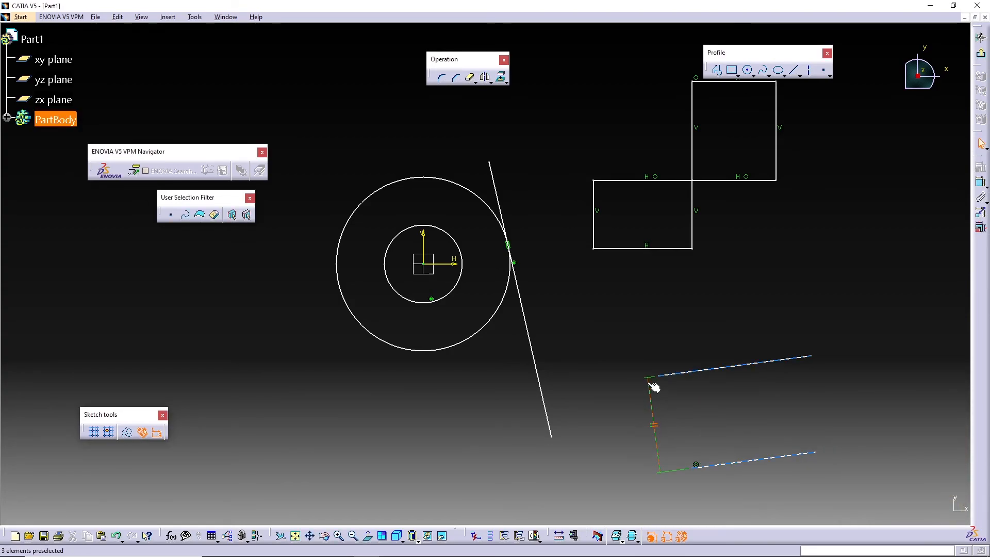
Step: Sketch a steep slanted line beyond the end of the upper parallel line
{"action": "middle_click_drag", "start_coordinate": [793, 336], "coordinate": [749, 347]}
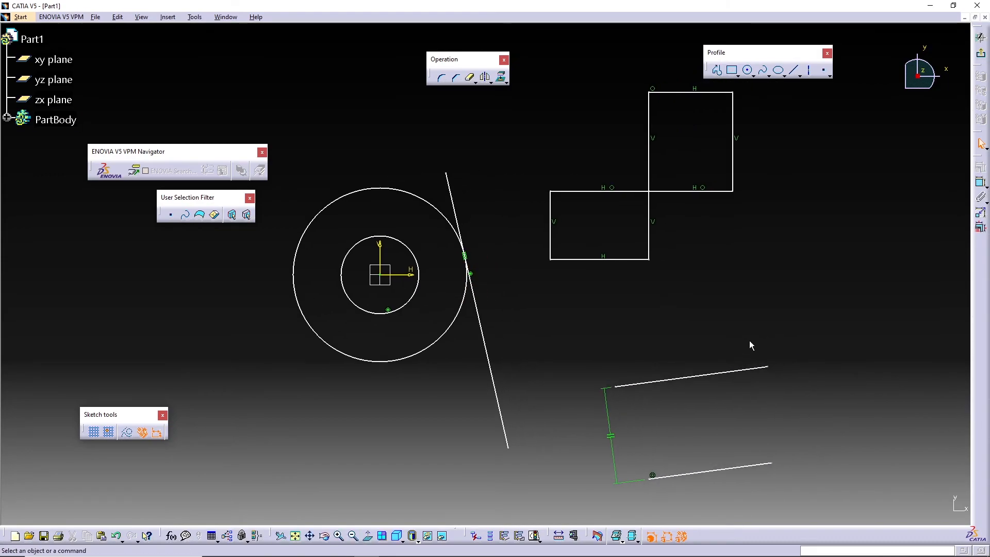
{"action": "left_click", "coordinate": [795, 70]}
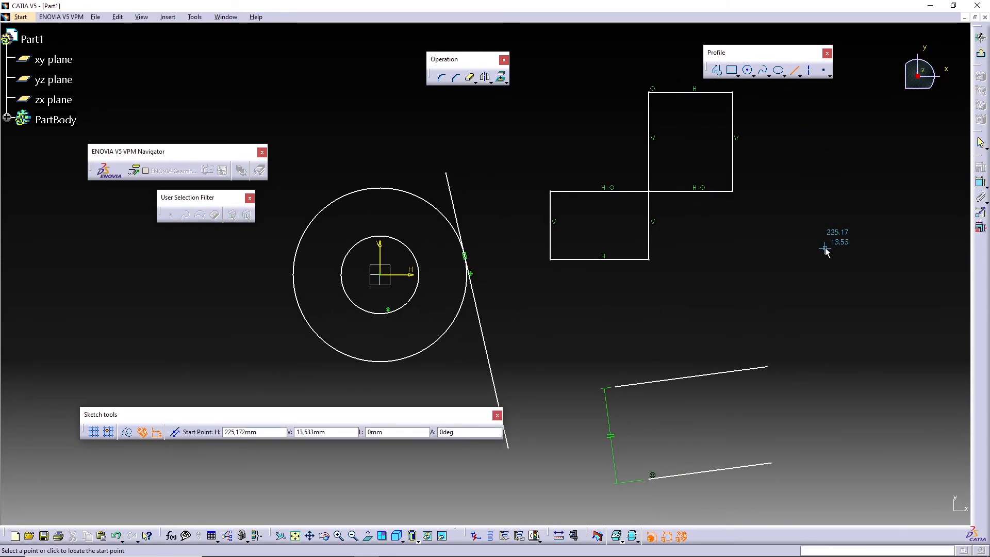
{"action": "left_click", "coordinate": [850, 348]}
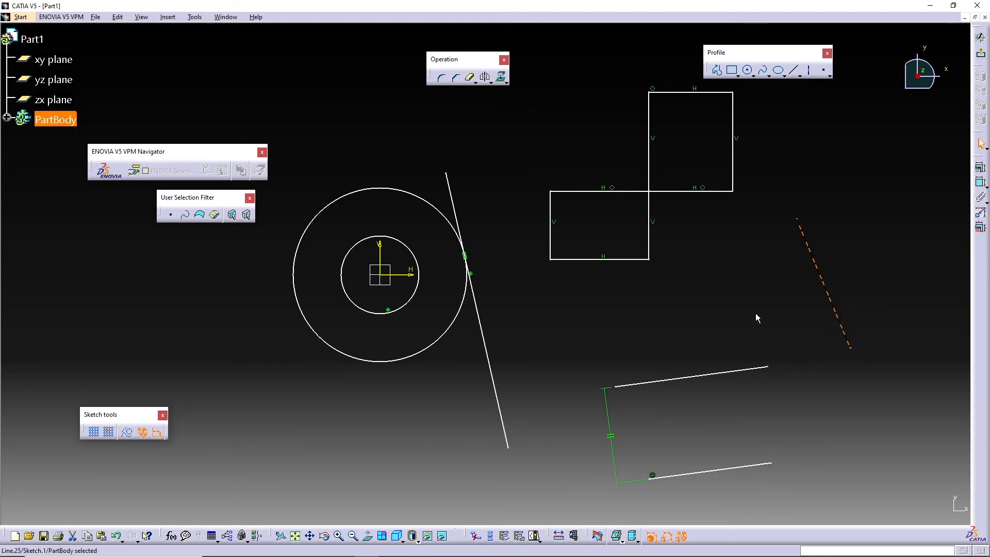
Step: Apply a Perpendicular constraint between the steep line and the upper parallel line, and test it by moving the steep line back and forth
{"action": "left_click", "coordinate": [839, 320]}
{"action": "left_click", "coordinate": [761, 368], "text": "ctrl"}
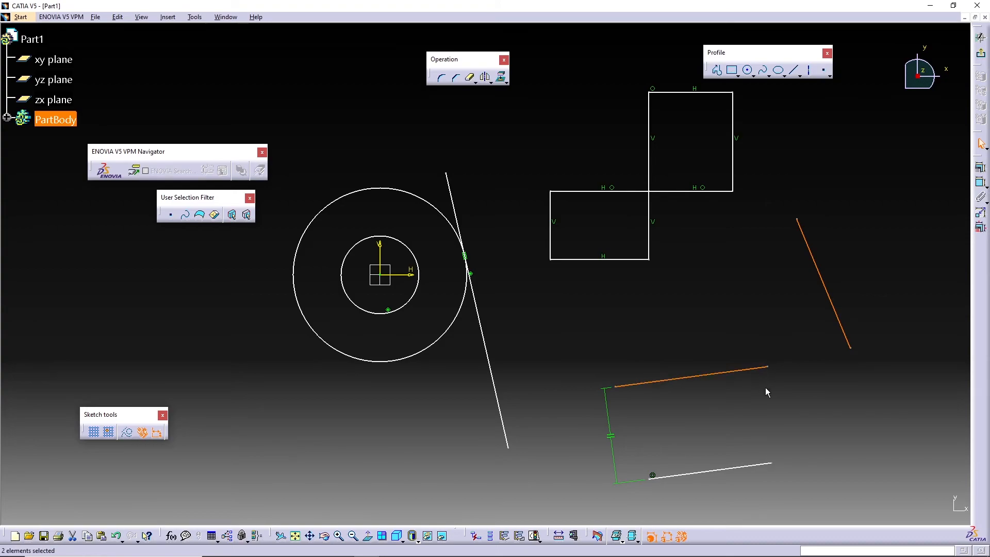
{"action": "left_click", "coordinate": [982, 182]}
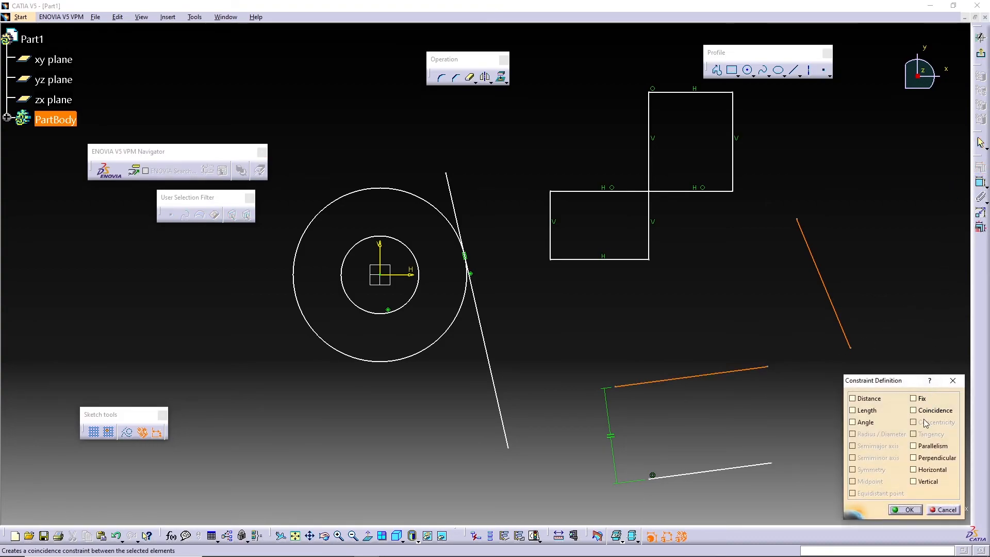
{"action": "left_click", "coordinate": [927, 460]}
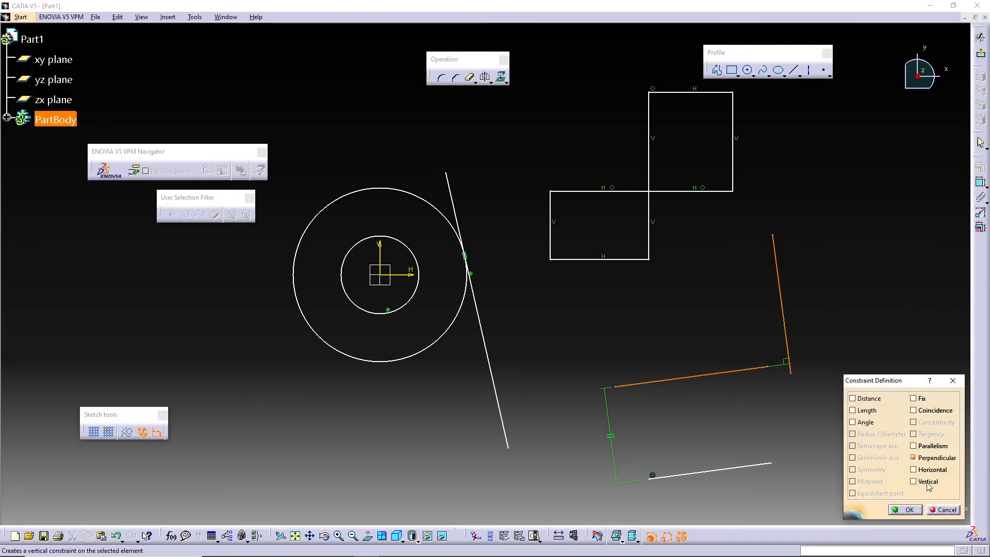
{"action": "left_click", "coordinate": [906, 510]}
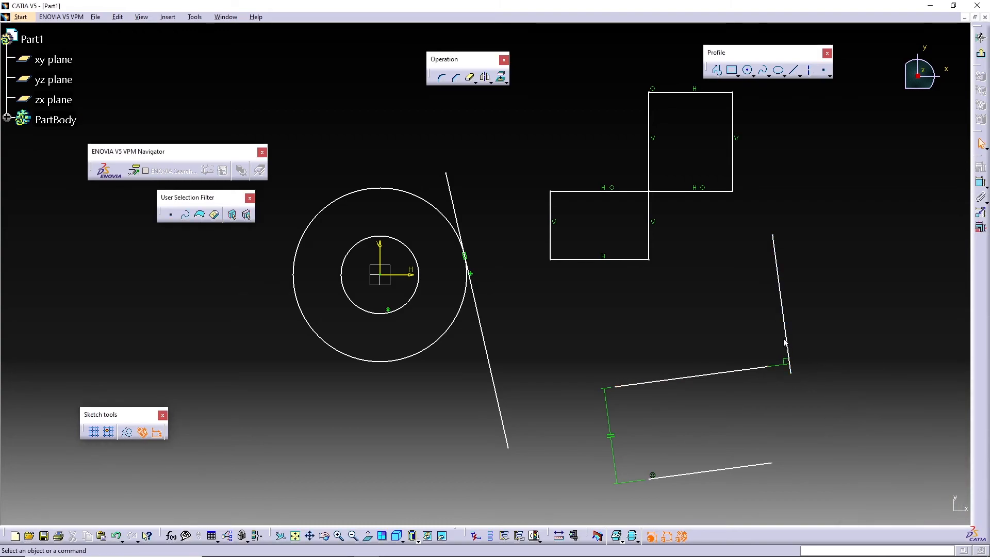
{"action": "left_click_drag", "start_coordinate": [785, 335], "coordinate": [727, 347]}
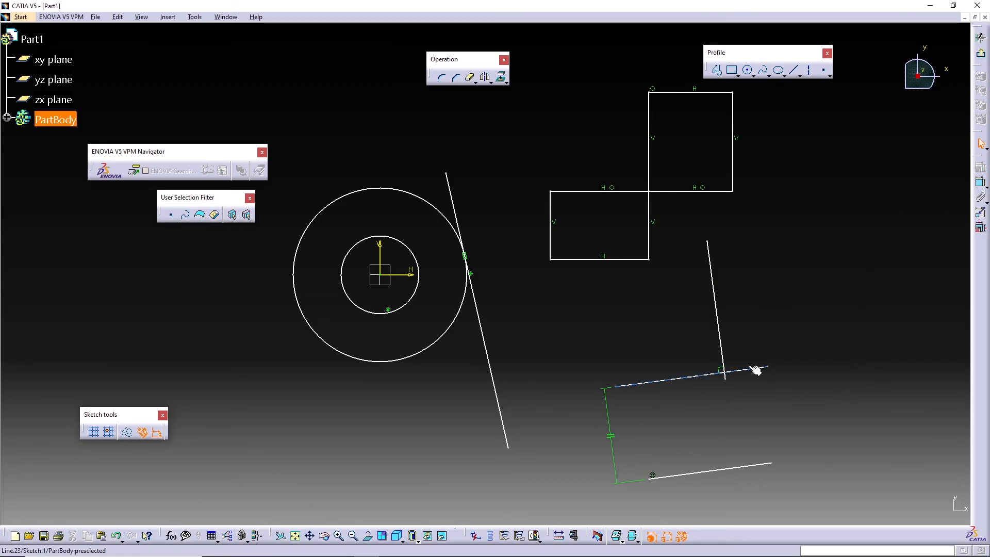
{"action": "left_click_drag", "start_coordinate": [721, 309], "coordinate": [787, 287]}
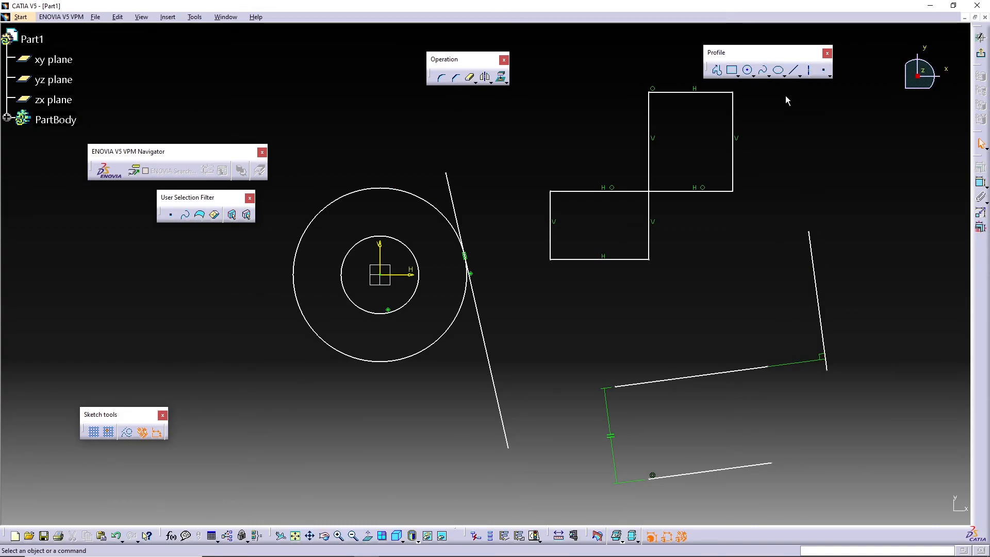
Step: Sketch another slanted line above the steep line, rising away from the rectangles
{"action": "left_click", "coordinate": [793, 69]}
{"action": "left_click", "coordinate": [778, 205]}
{"action": "left_click", "coordinate": [911, 139]}
Step: Apply a Perpendicular constraint between the newly sketched slanted line and the steep line
{"action": "left_click", "coordinate": [836, 177]}
{"action": "left_click", "coordinate": [816, 283], "text": "ctrl"}
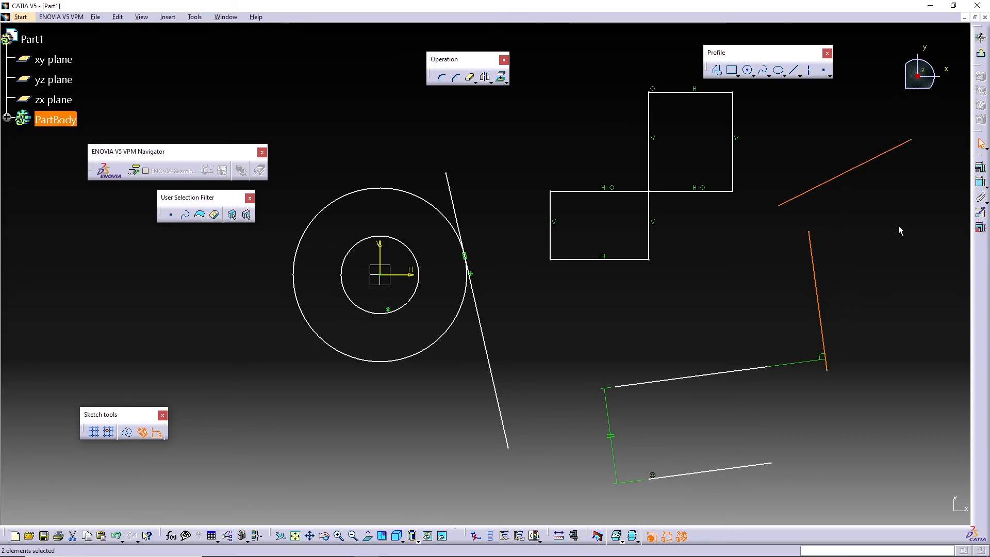
{"action": "left_click", "coordinate": [981, 171]}
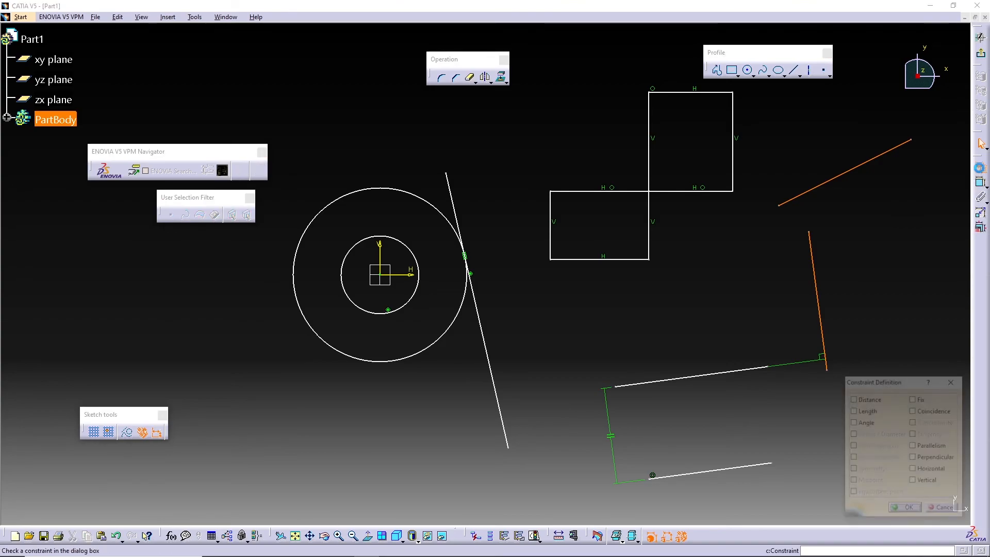
{"action": "left_click", "coordinate": [940, 460]}
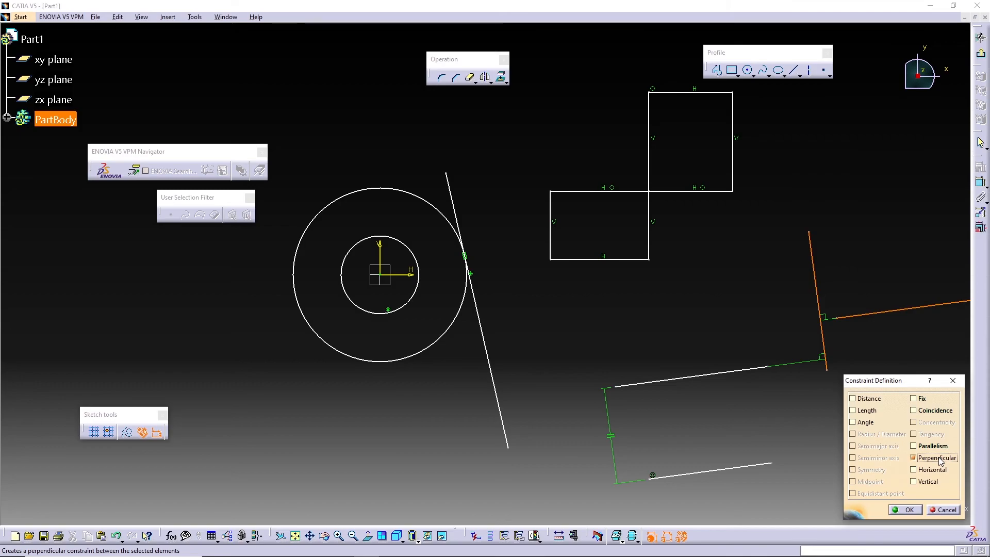
{"action": "left_click", "coordinate": [908, 510]}
Step: Apply a Midpoint constraint between the near endpoint of the newest perpendicular line and the steep line
{"action": "middle_click_drag", "start_coordinate": [791, 319], "coordinate": [583, 314]}
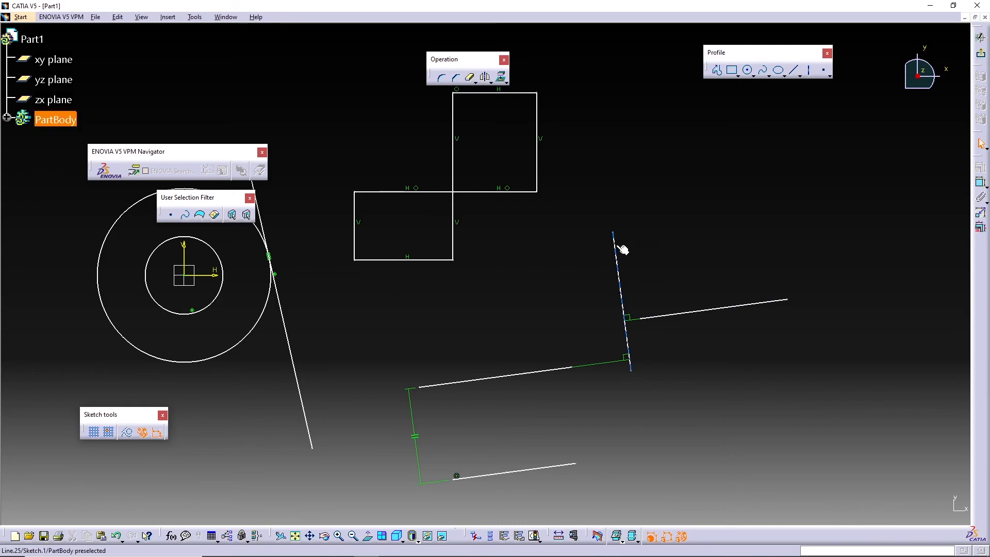
{"action": "left_click", "coordinate": [643, 319]}
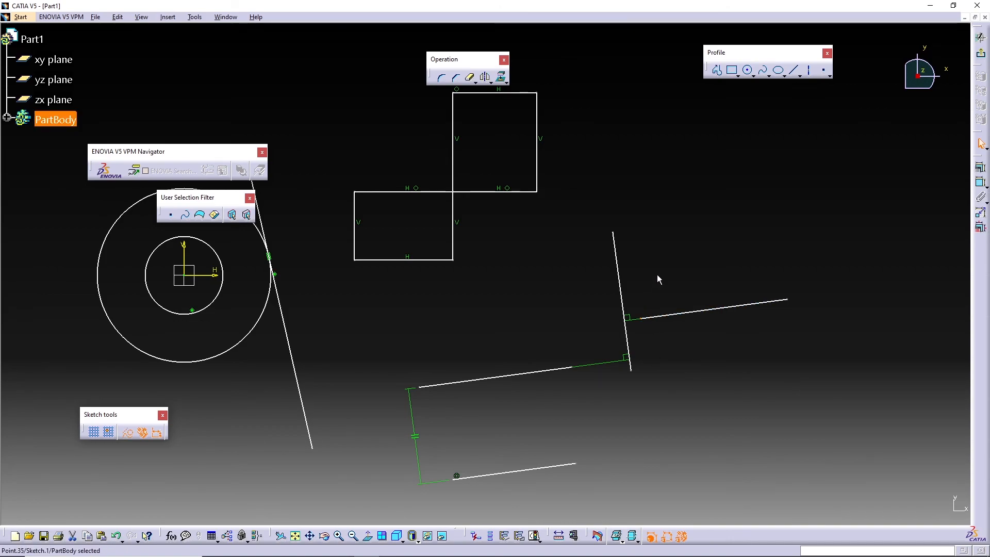
{"action": "left_click", "coordinate": [623, 286], "text": "ctrl"}
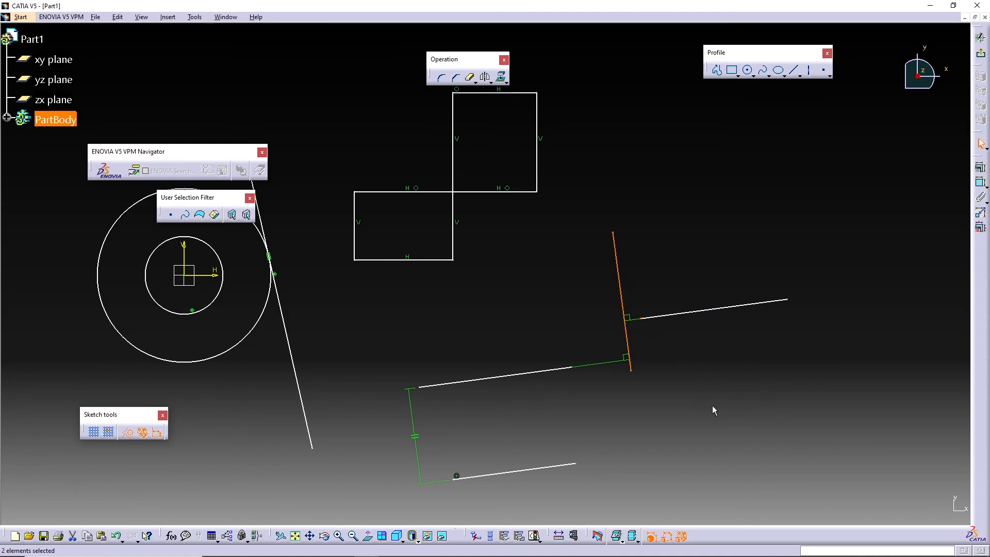
{"action": "left_click", "coordinate": [981, 167]}
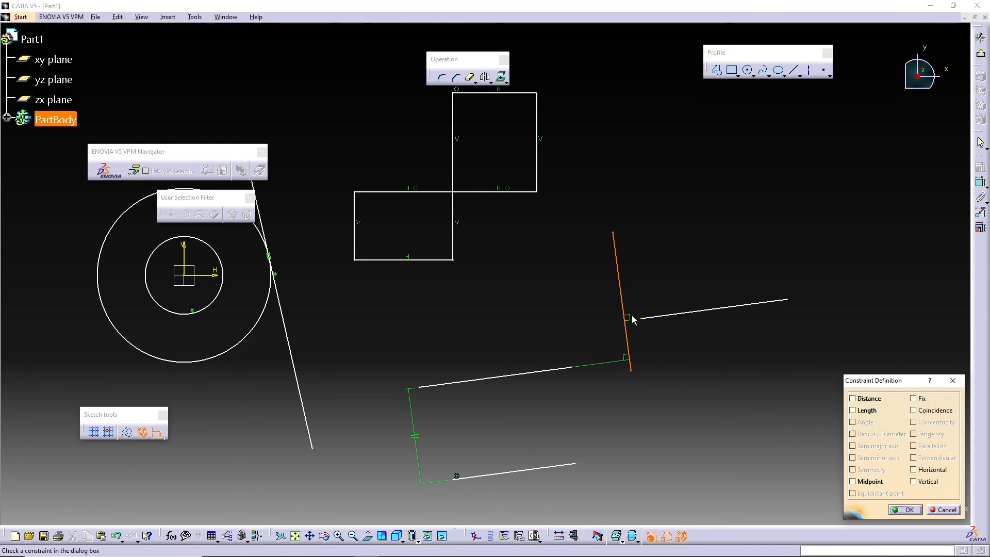
{"action": "left_click", "coordinate": [869, 482]}
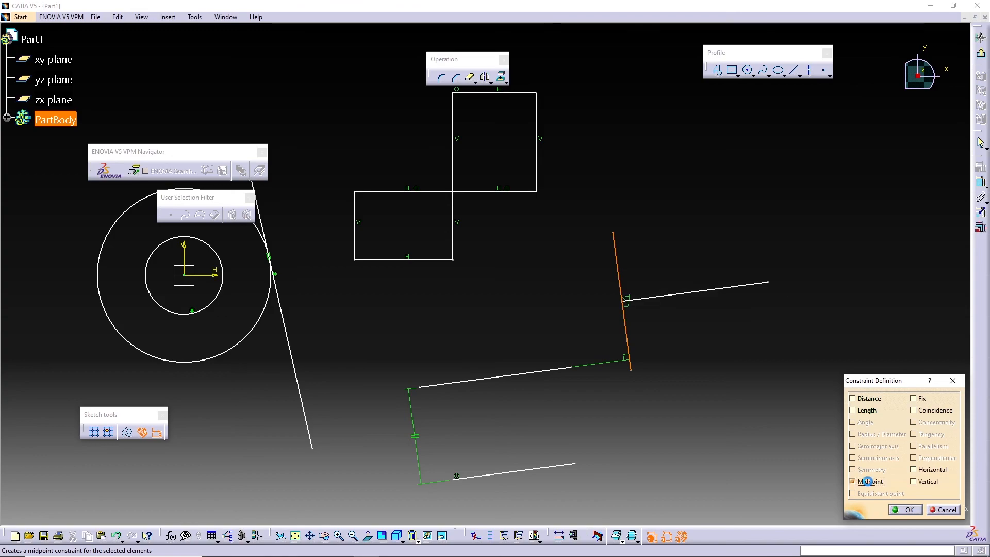
{"action": "left_click", "coordinate": [907, 510]}
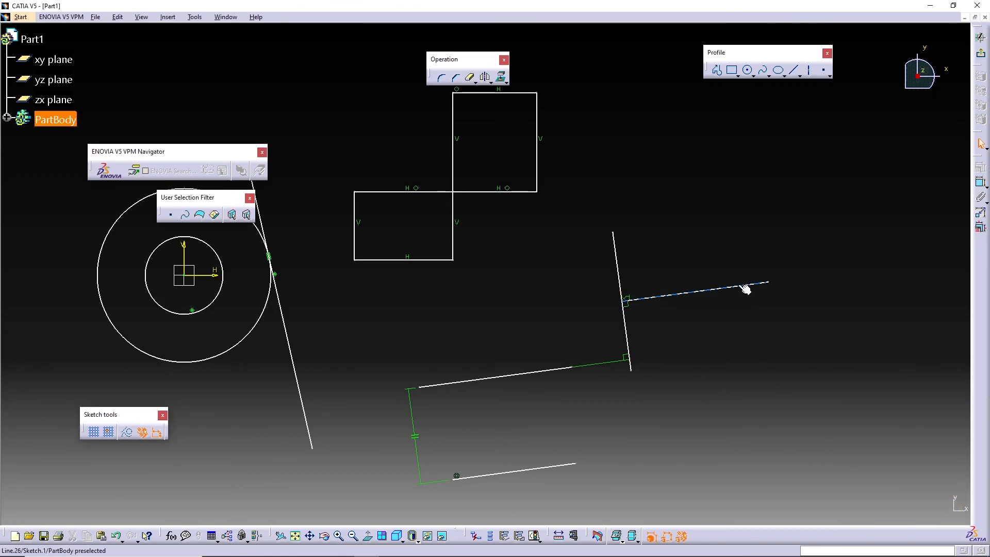
Step: Test the midpoint constraint by moving the attached perpendicular line slightly away from the rectangles
{"action": "left_click_drag", "start_coordinate": [740, 283], "coordinate": [751, 286]}
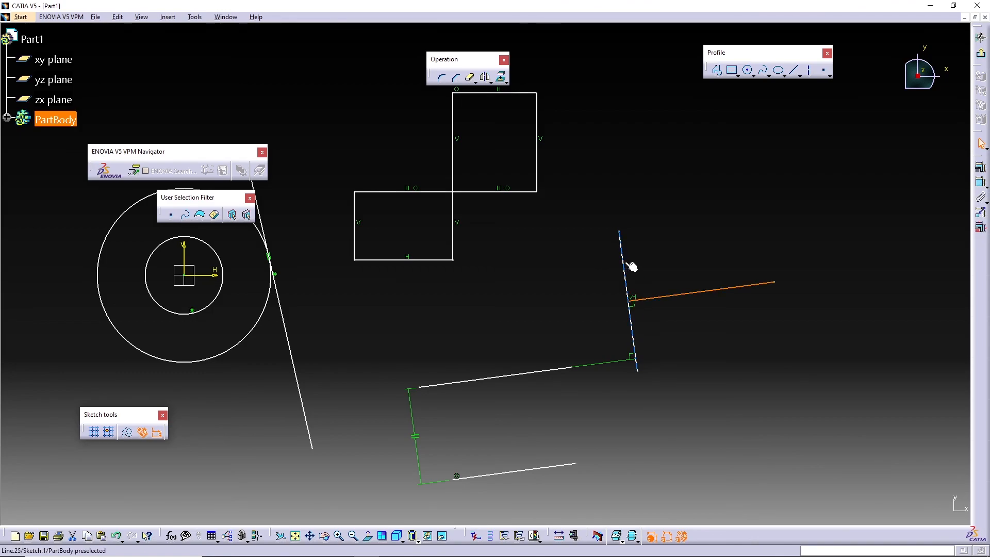
{"action": "left_click", "coordinate": [699, 306]}
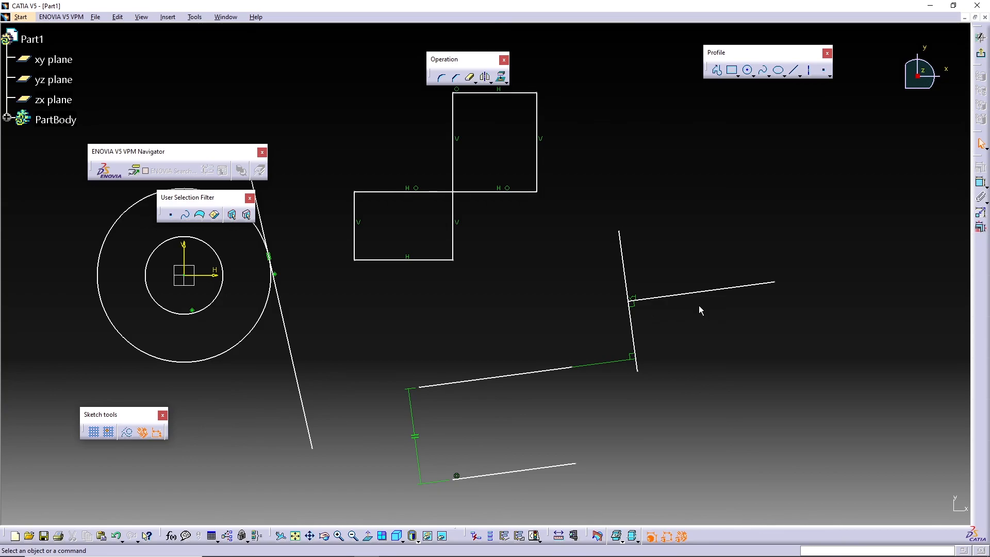
{"action": "middle_click_drag", "start_coordinate": [698, 306], "coordinate": [587, 293]}
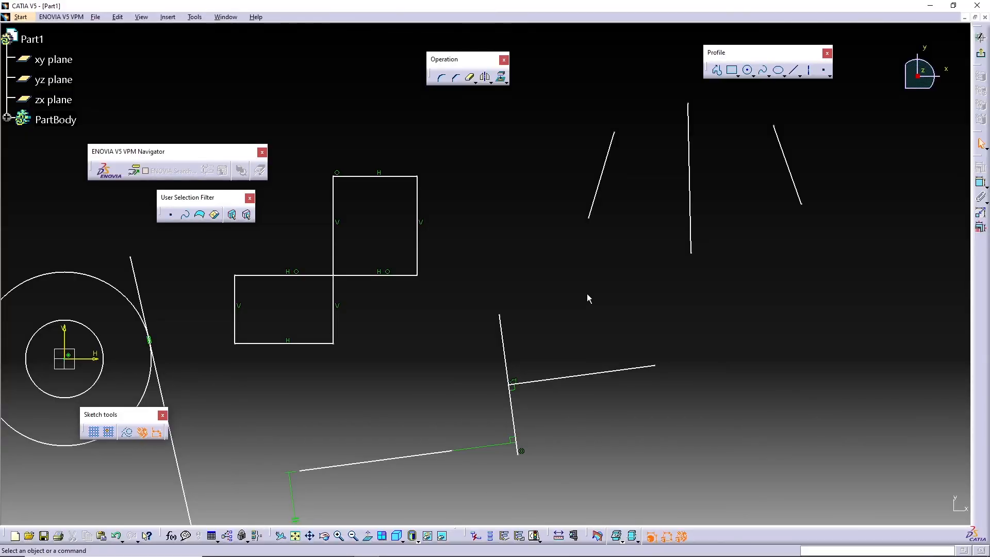